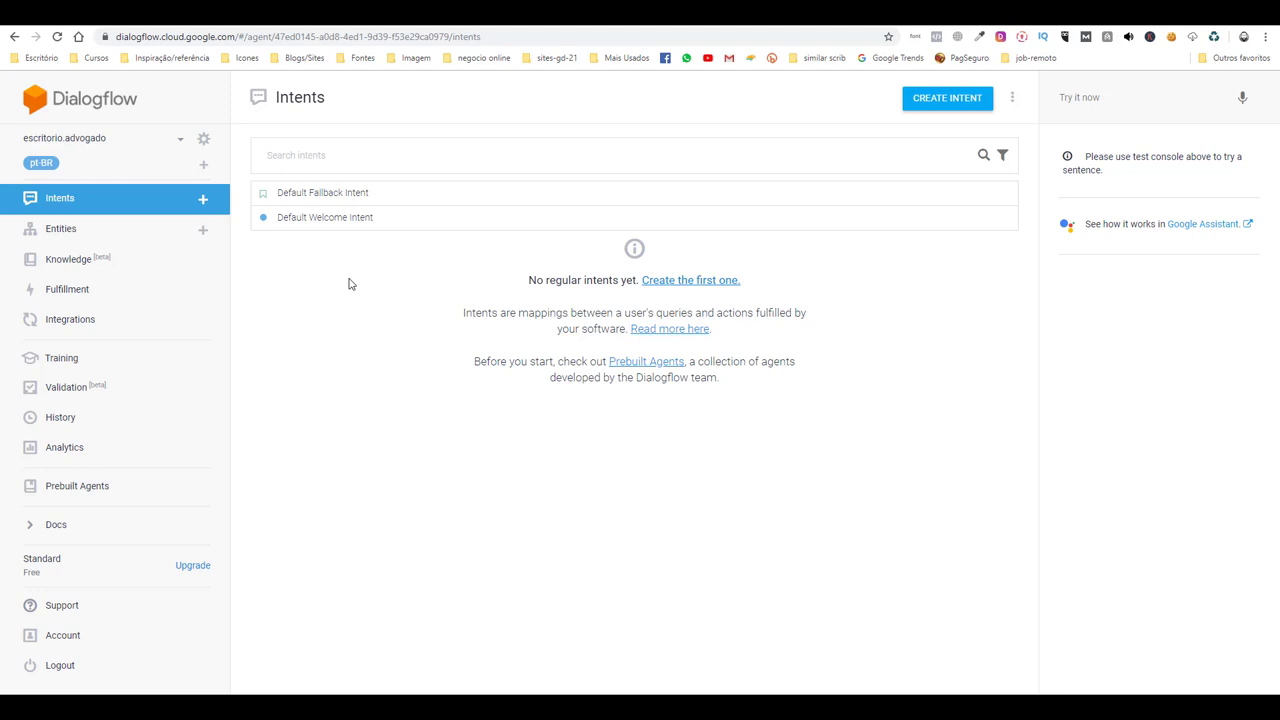
# Step: Open the Default Fallback Intent and review its action and default text responses
pyautogui.click(325, 200)
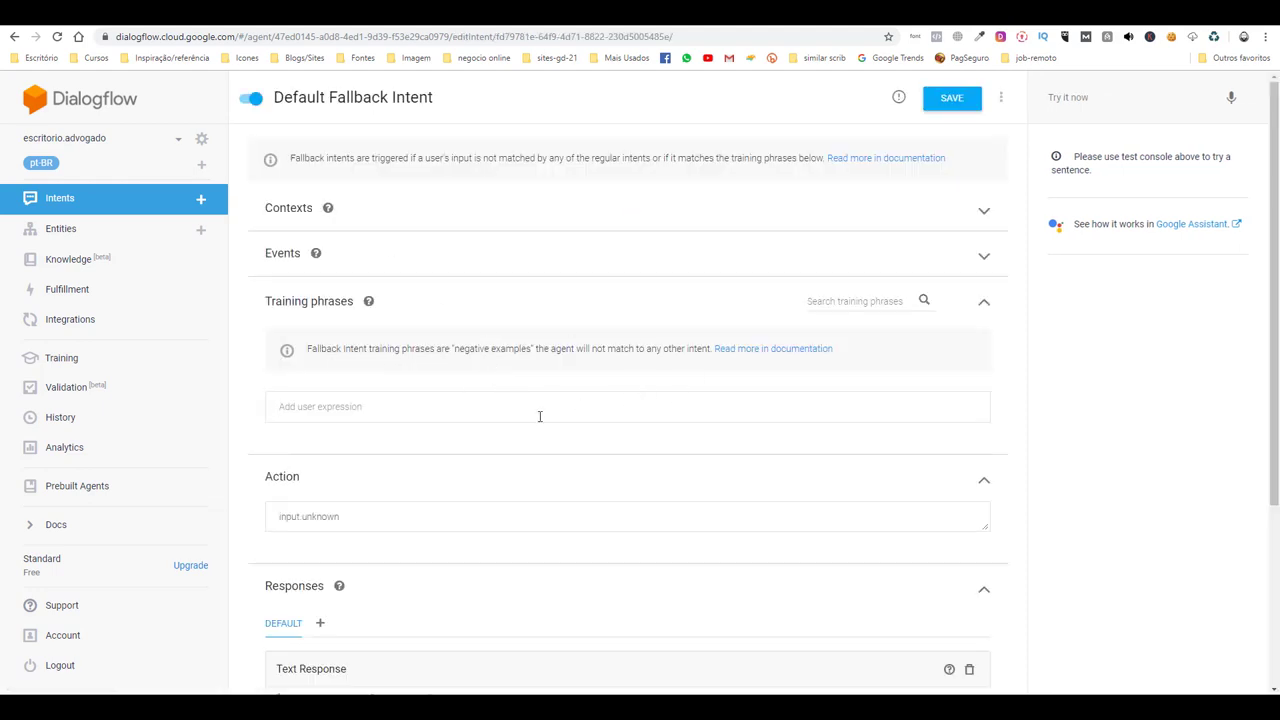
pyautogui.scroll(-1, 401, 436)
pyautogui.scroll(-3, 405, 430)
pyautogui.scroll(2, 443, 472)
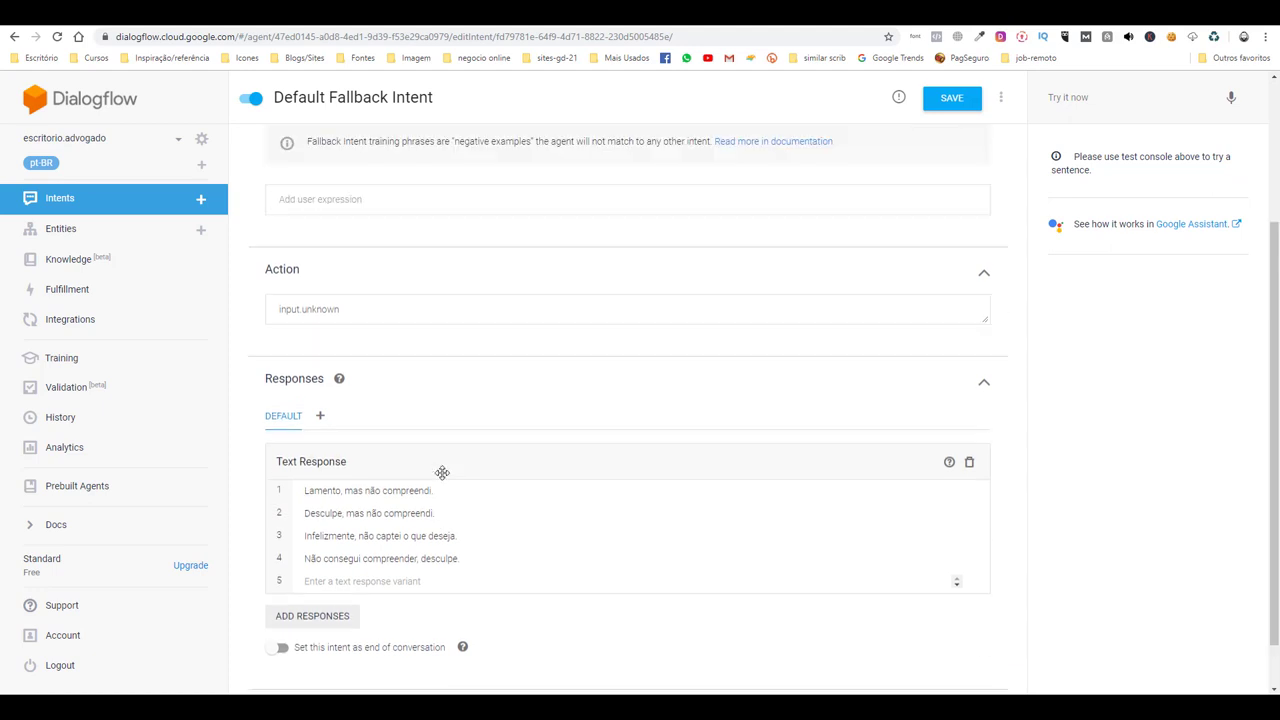
pyautogui.scroll(-2, 443, 479)
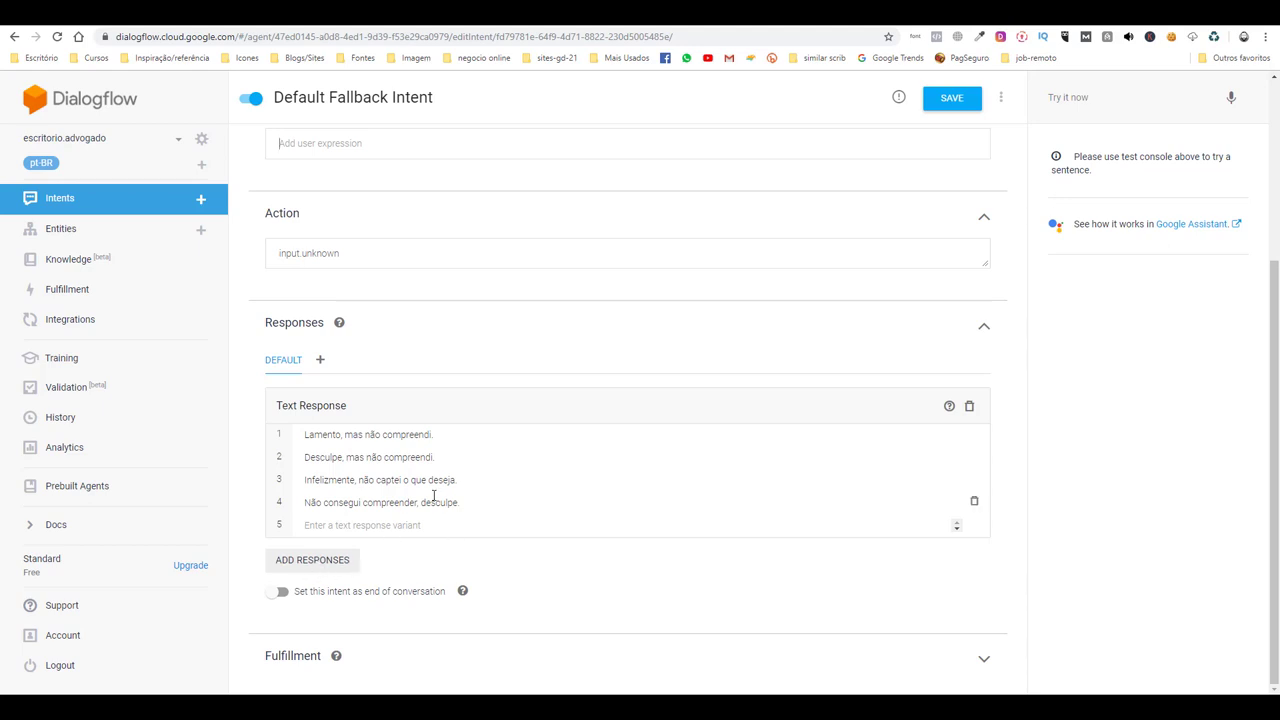
# Step: Test the agent with the nonsense messages "fssfsfs", "ghjgjgjghj" and "sdfsfsfsdf" to compare its fallback replies
pyautogui.click(1100, 100)
pyautogui.write('fssfsfs')
pyautogui.press('Return')
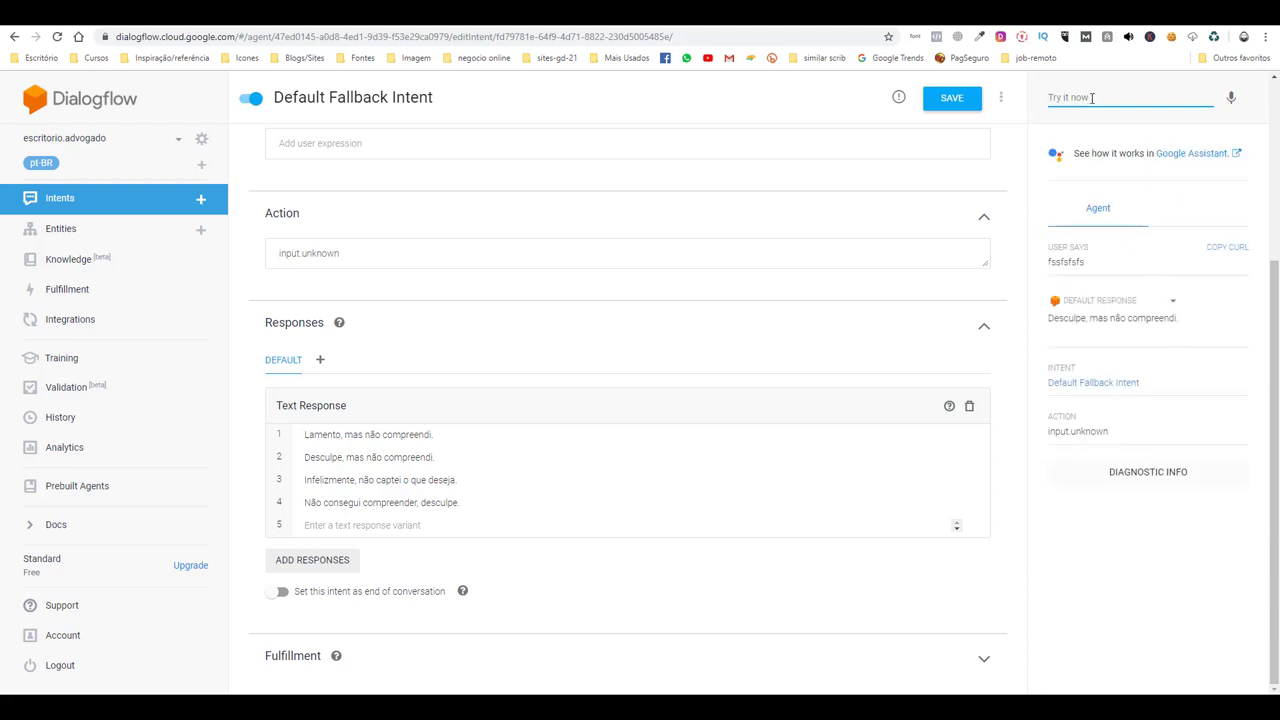
pyautogui.write('ghjgjgjghj')
pyautogui.press('Return')
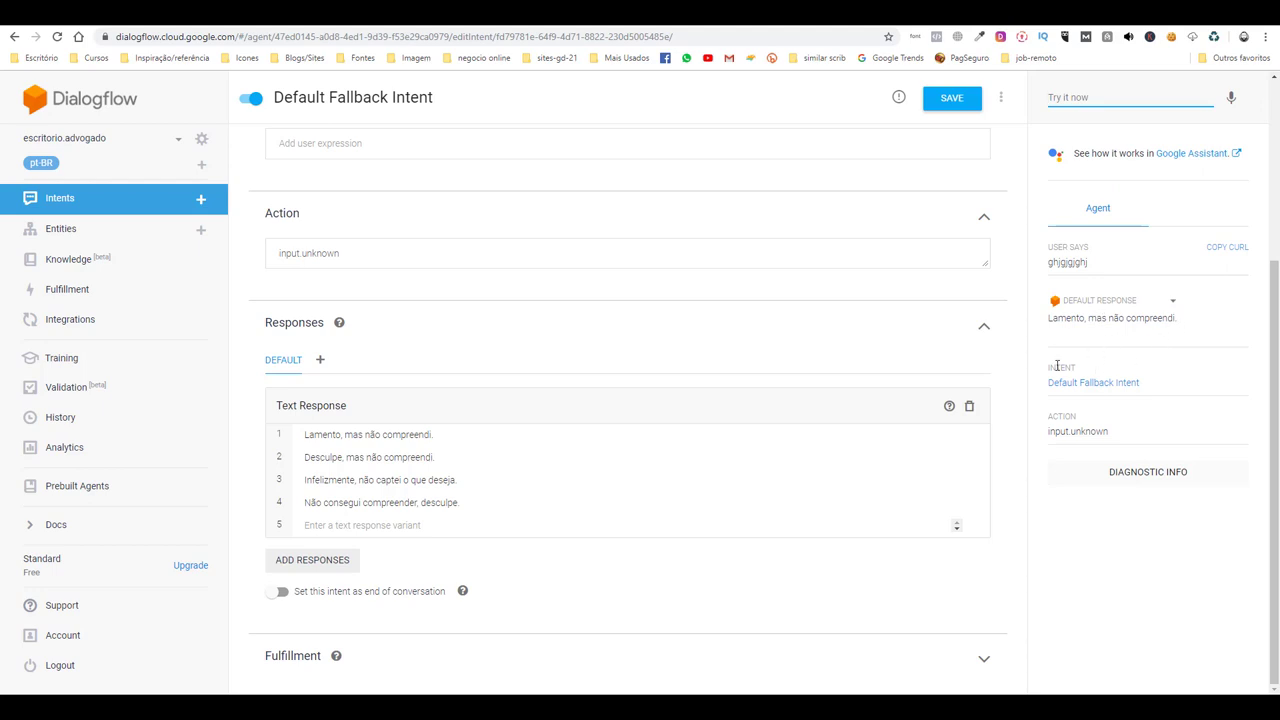
pyautogui.click(1097, 97)
pyautogui.write('sdsdsdsd')
pyautogui.press('Return')
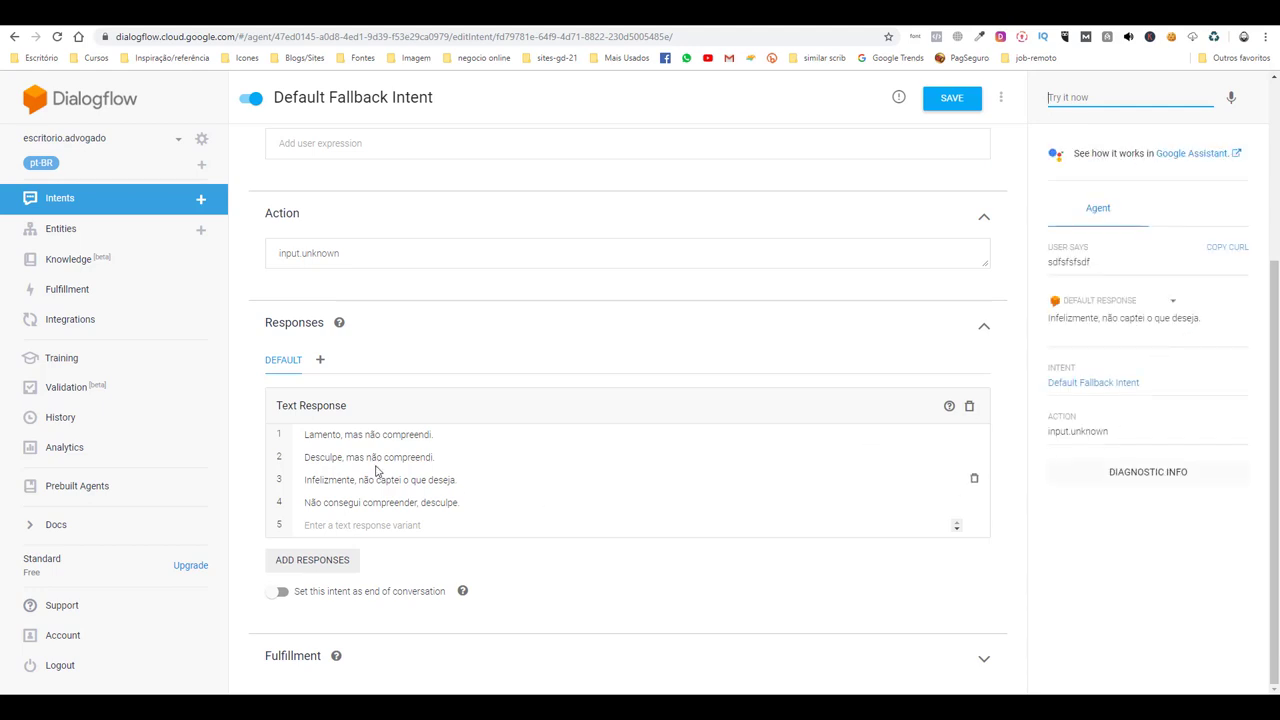
# Step: Open the Default Welcome Intent and review its training phrases and text responses
pyautogui.click(143, 205)
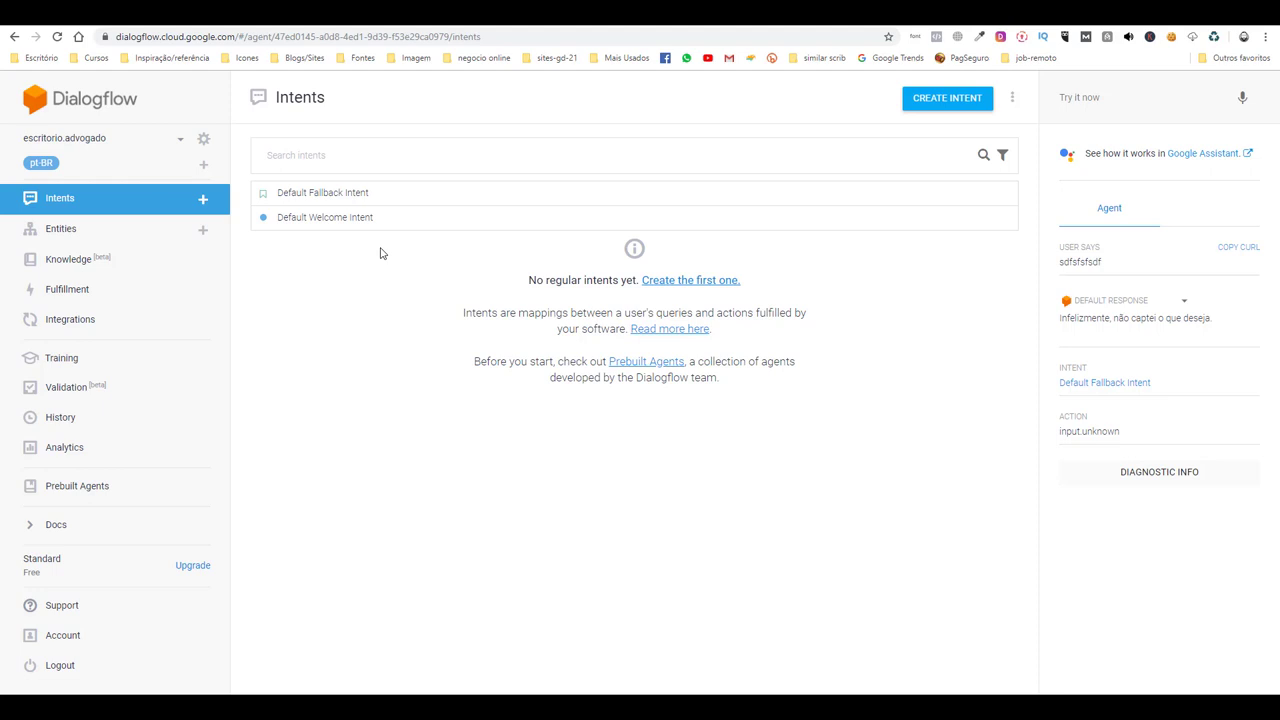
pyautogui.click(325, 220)
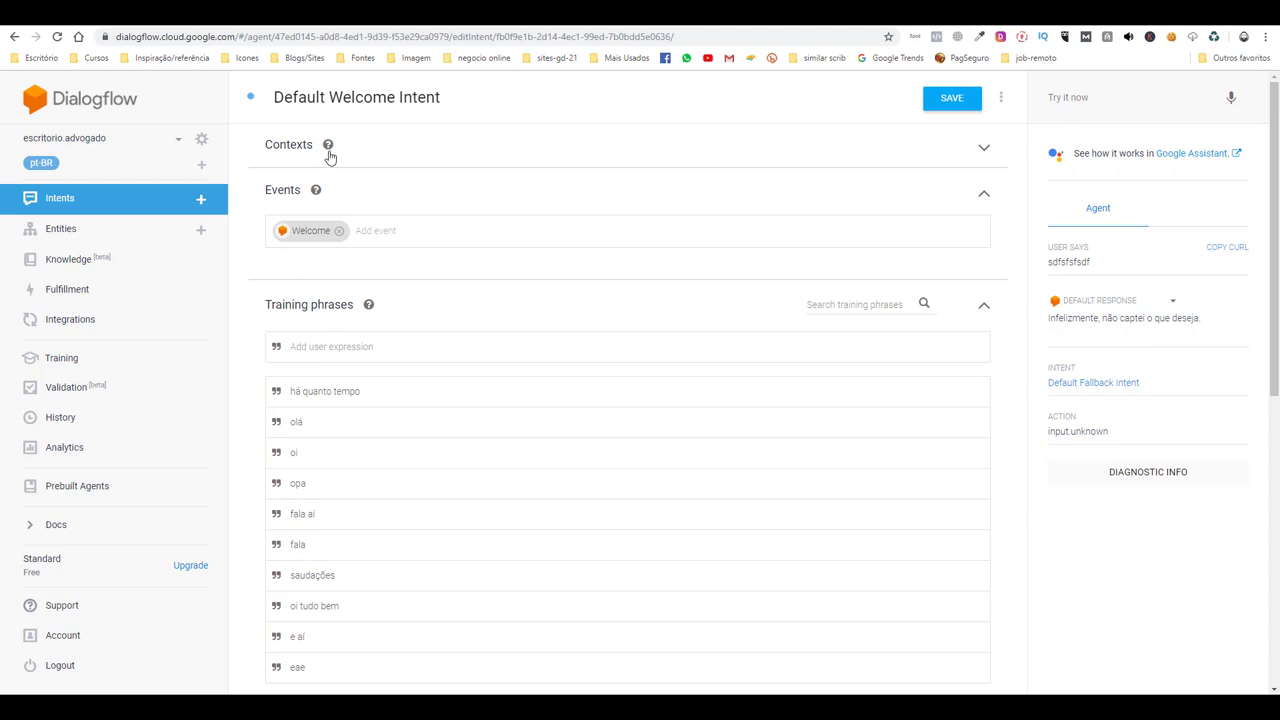
pyautogui.scroll(-6, 477, 451)
pyautogui.scroll(5, 454, 552)
pyautogui.scroll(-1, 440, 430)
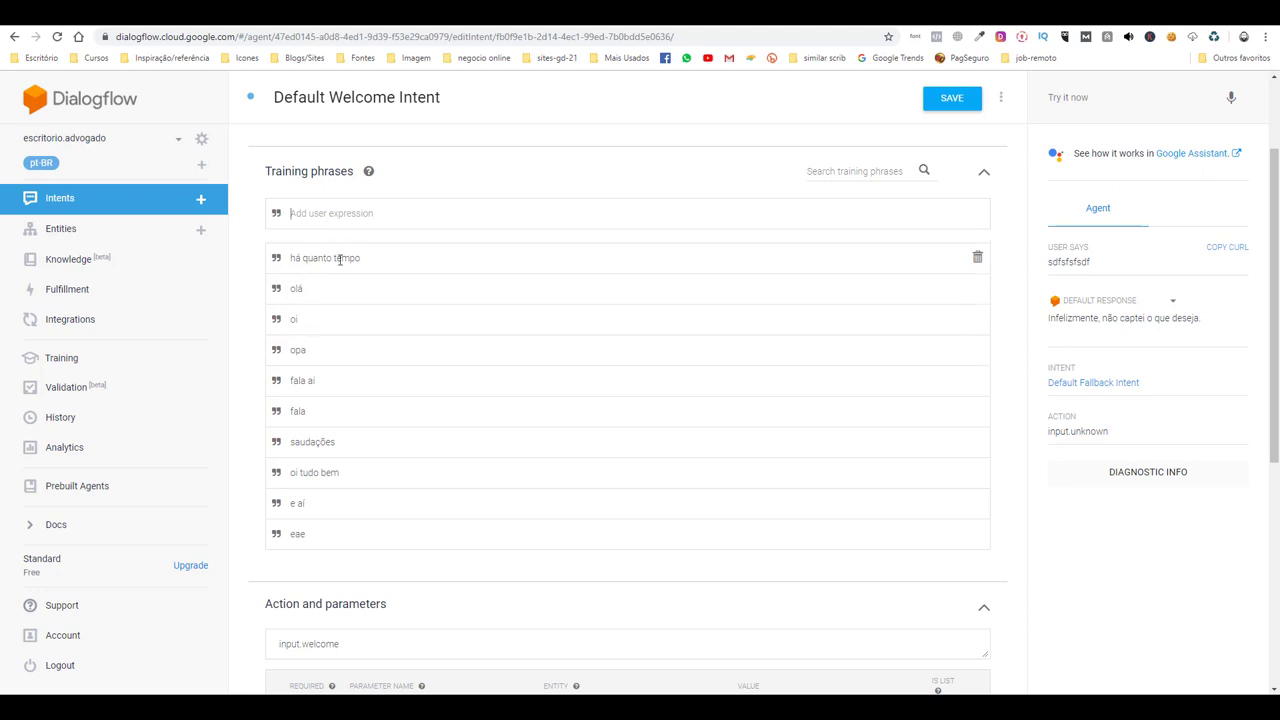
pyautogui.scroll(-4, 389, 540)
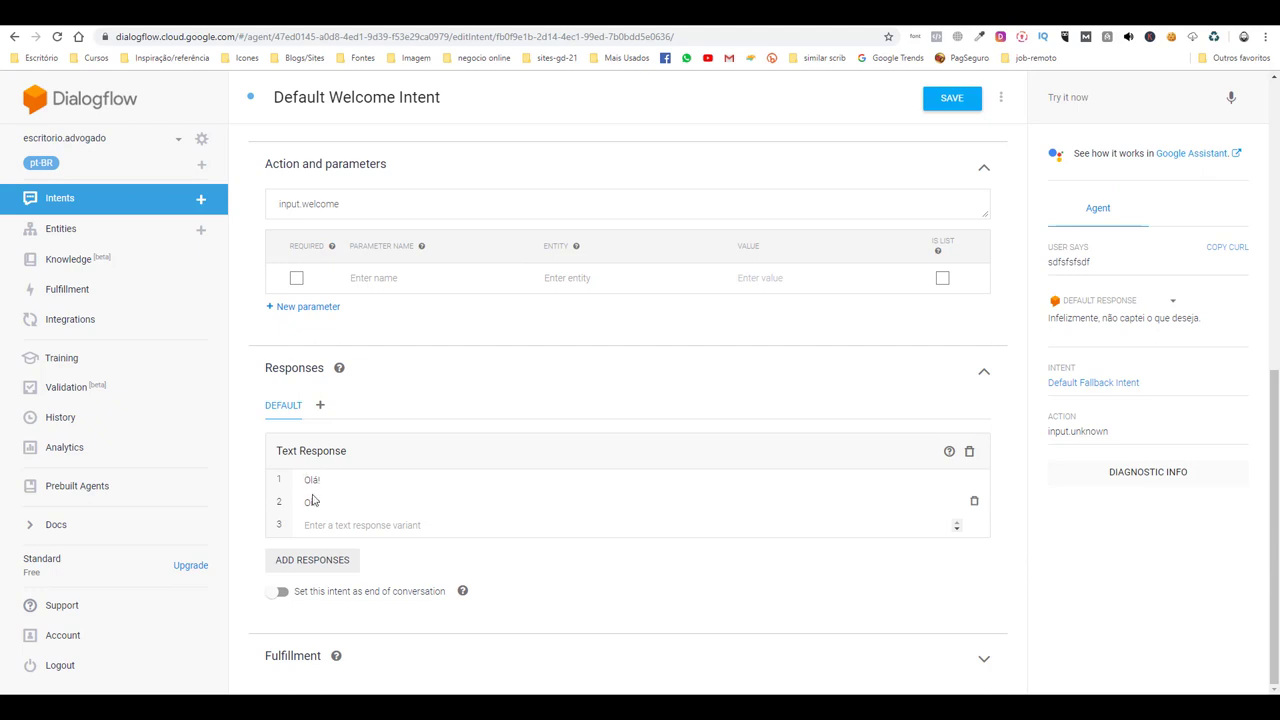
pyautogui.scroll(5, 423, 531)
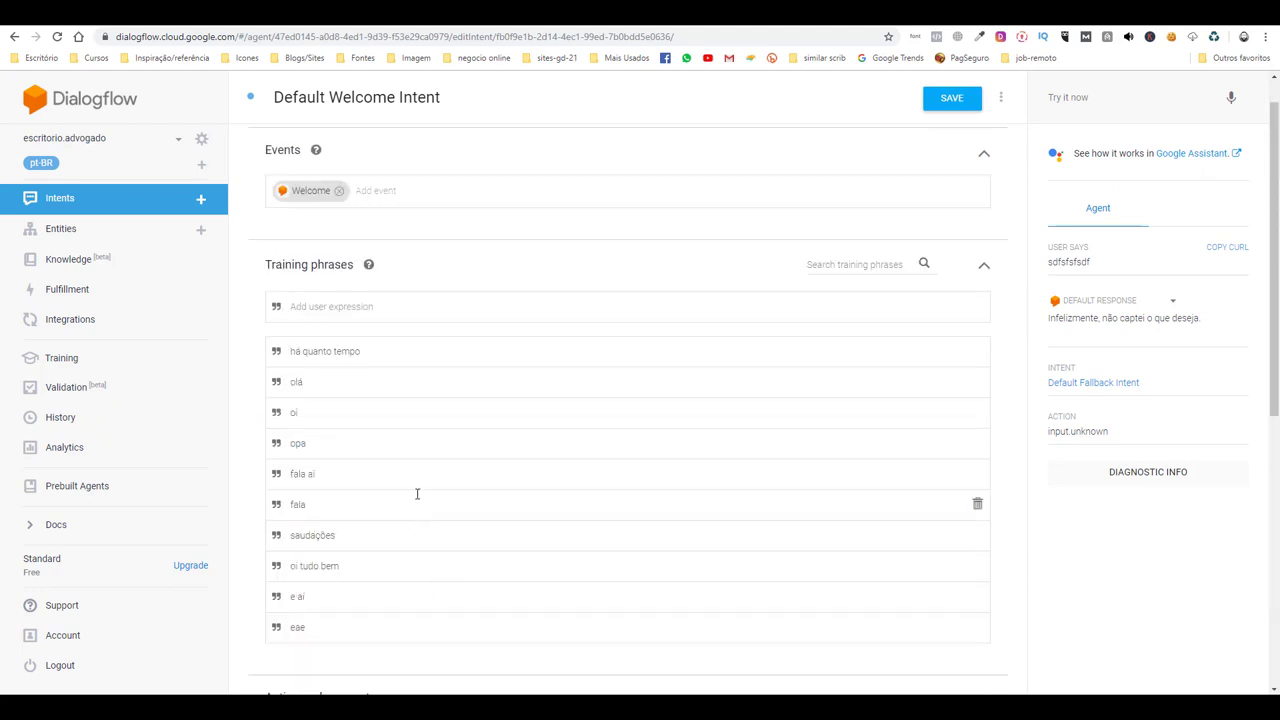
# Step: Test the agent with the greetings "olá" and "opa" and compare the replies with the welcome intent's text responses
pyautogui.click(1082, 99)
pyautogui.write('olá')
pyautogui.press('Return')
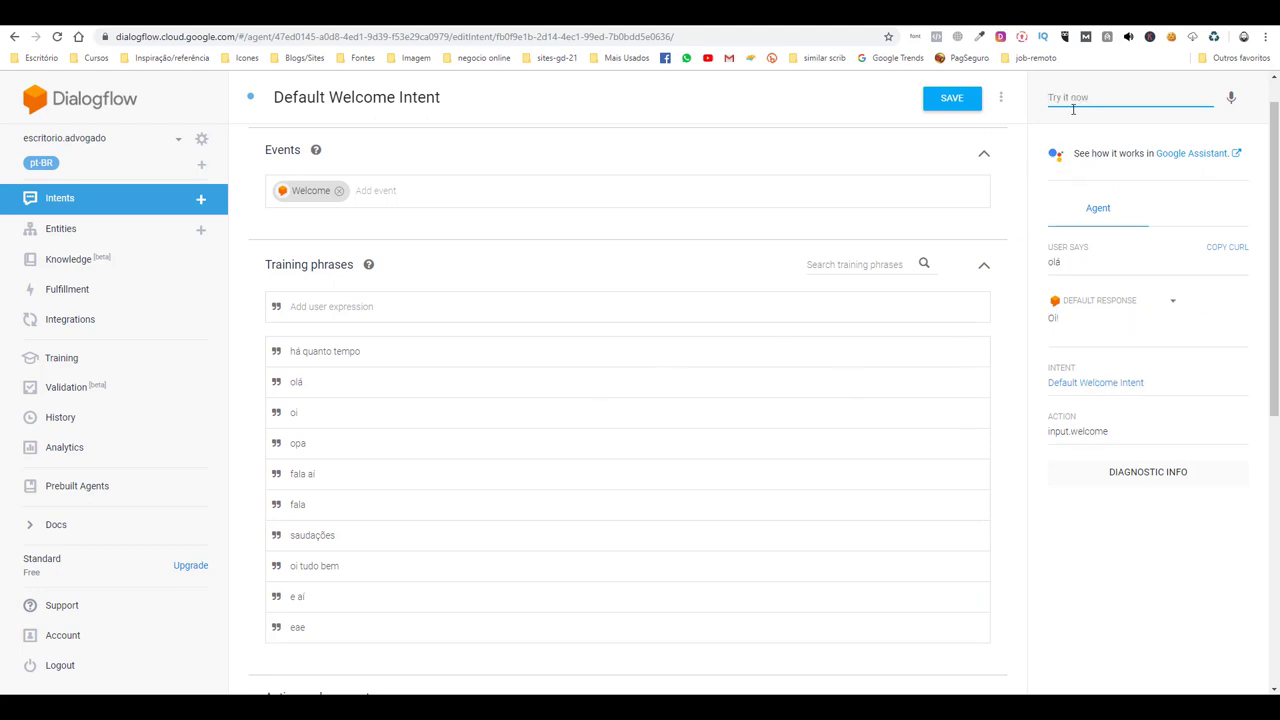
pyautogui.write('opa')
pyautogui.press('Return')
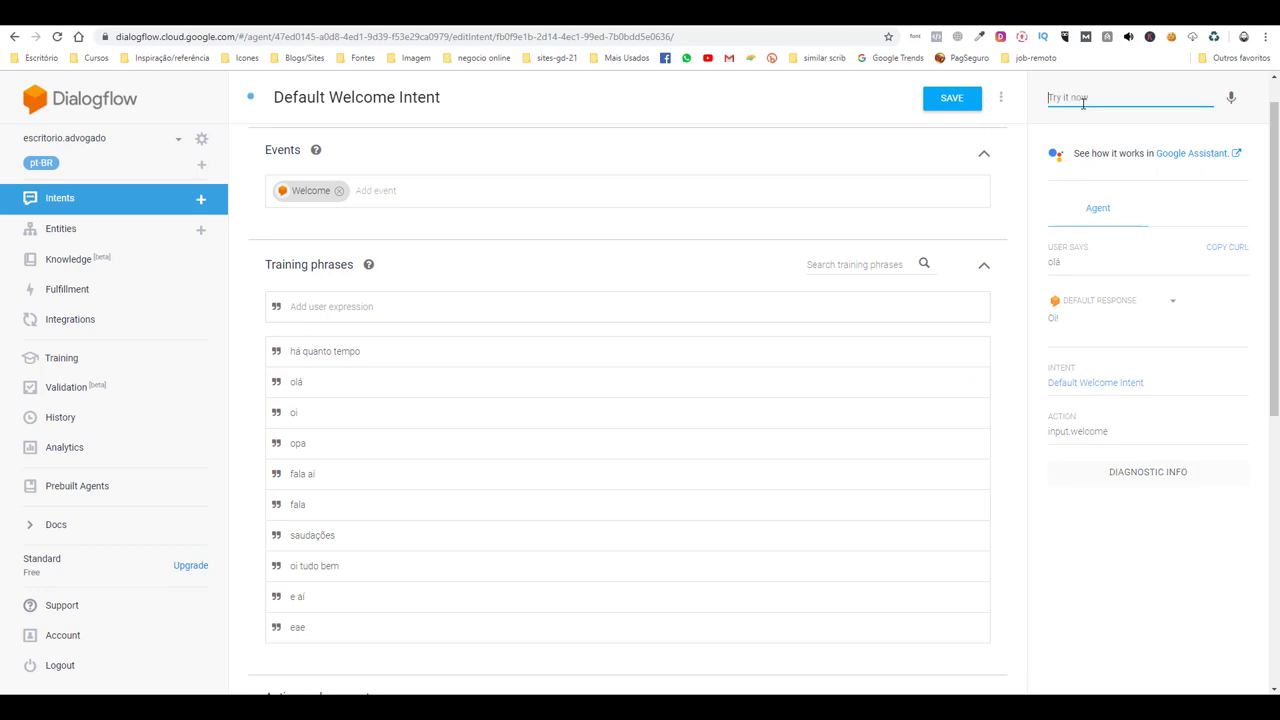
pyautogui.scroll(-5, 357, 423)
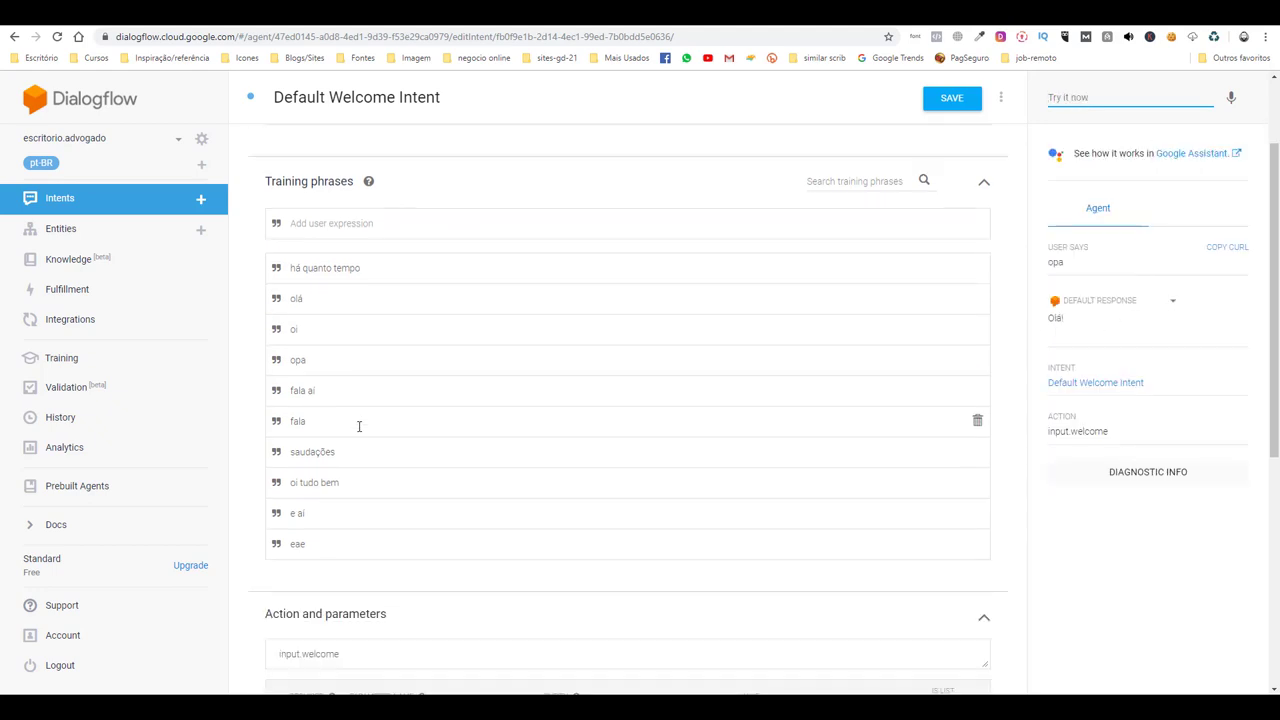
pyautogui.doubleClick(310, 569)
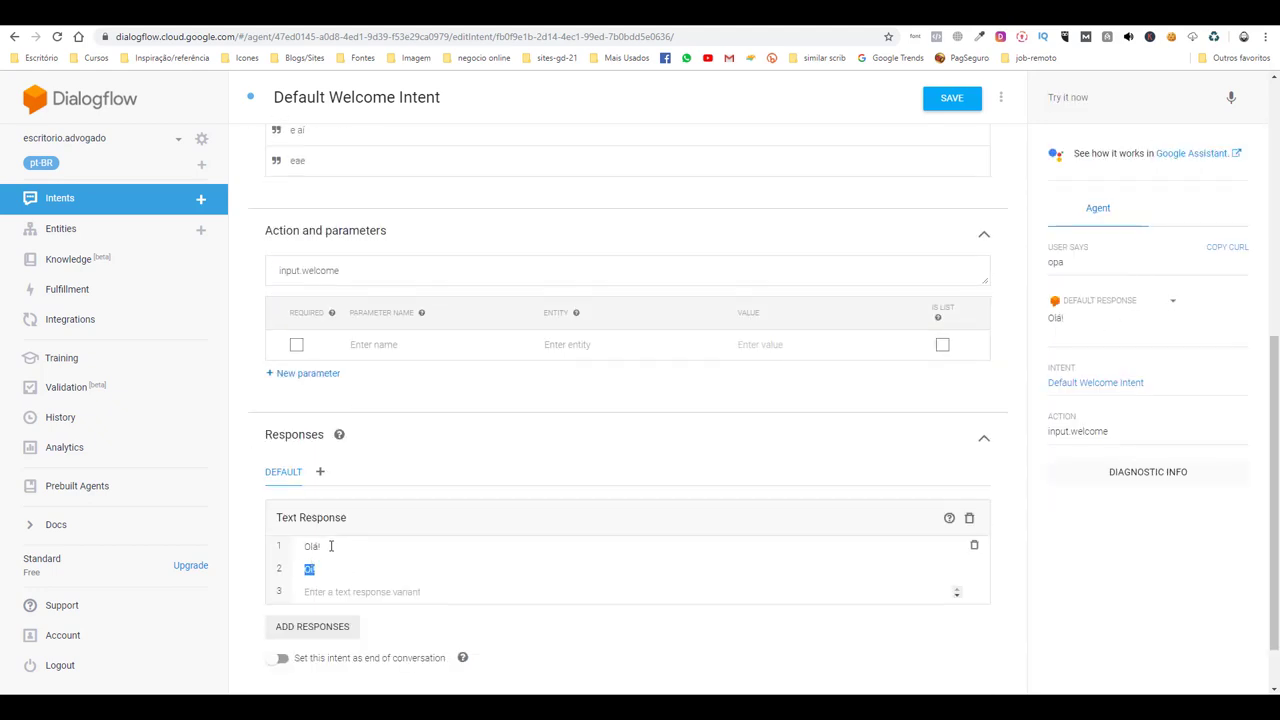
pyautogui.doubleClick(312, 546)
# Step: Start a new intent, name it "endereco" and save it
pyautogui.click(120, 200)
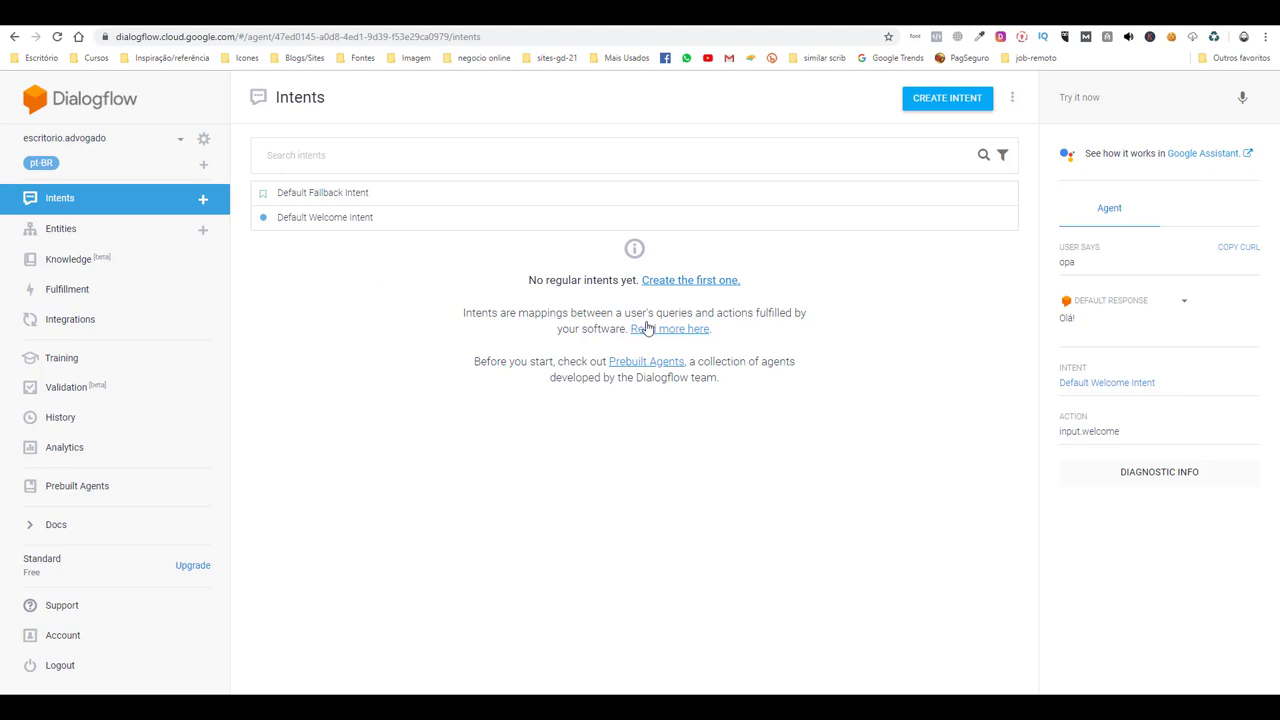
pyautogui.click(934, 100)
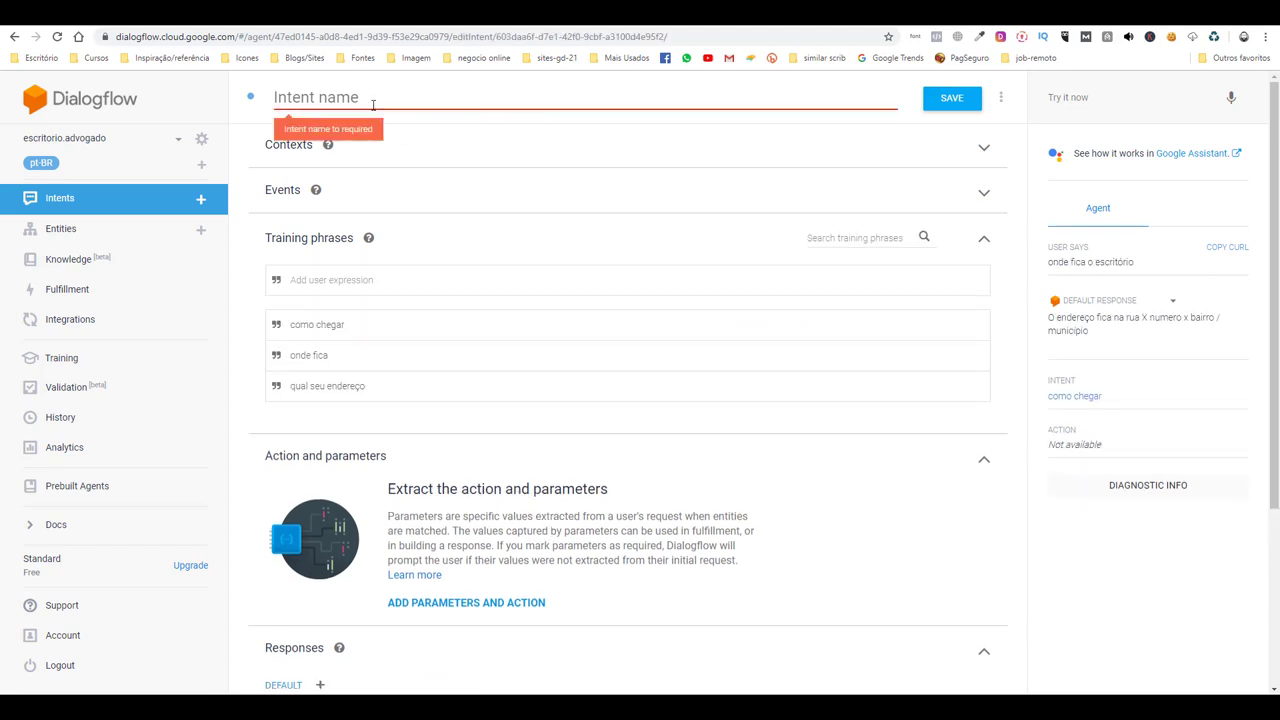
pyautogui.click(362, 98)
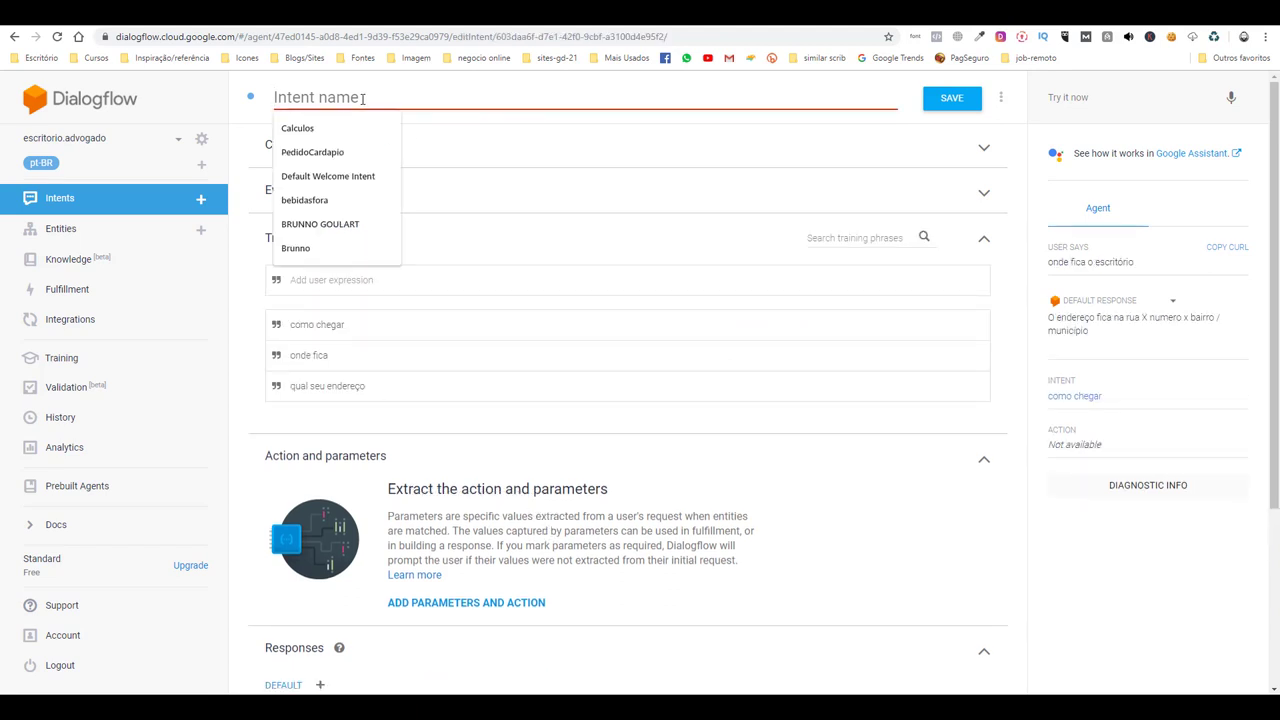
pyautogui.write('como')
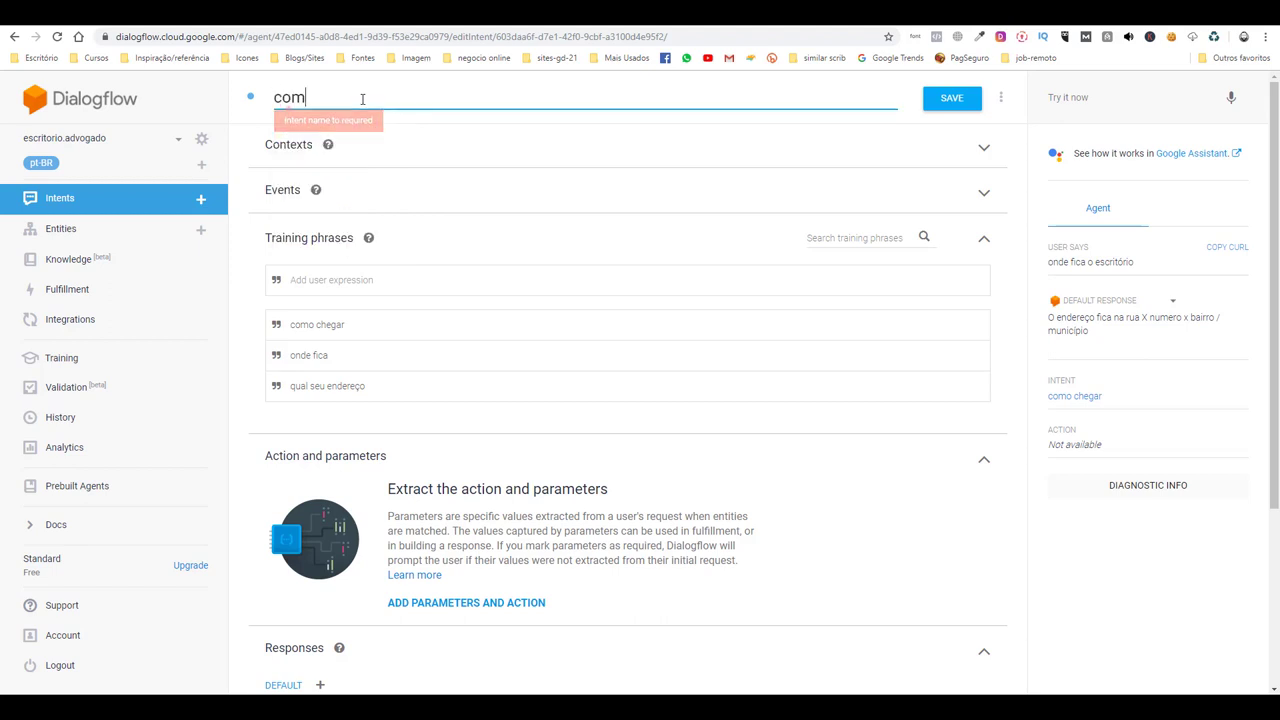
pyautogui.press('BackSpace')
pyautogui.press('BackSpace')
pyautogui.press('BackSpace')
pyautogui.press('BackSpace')
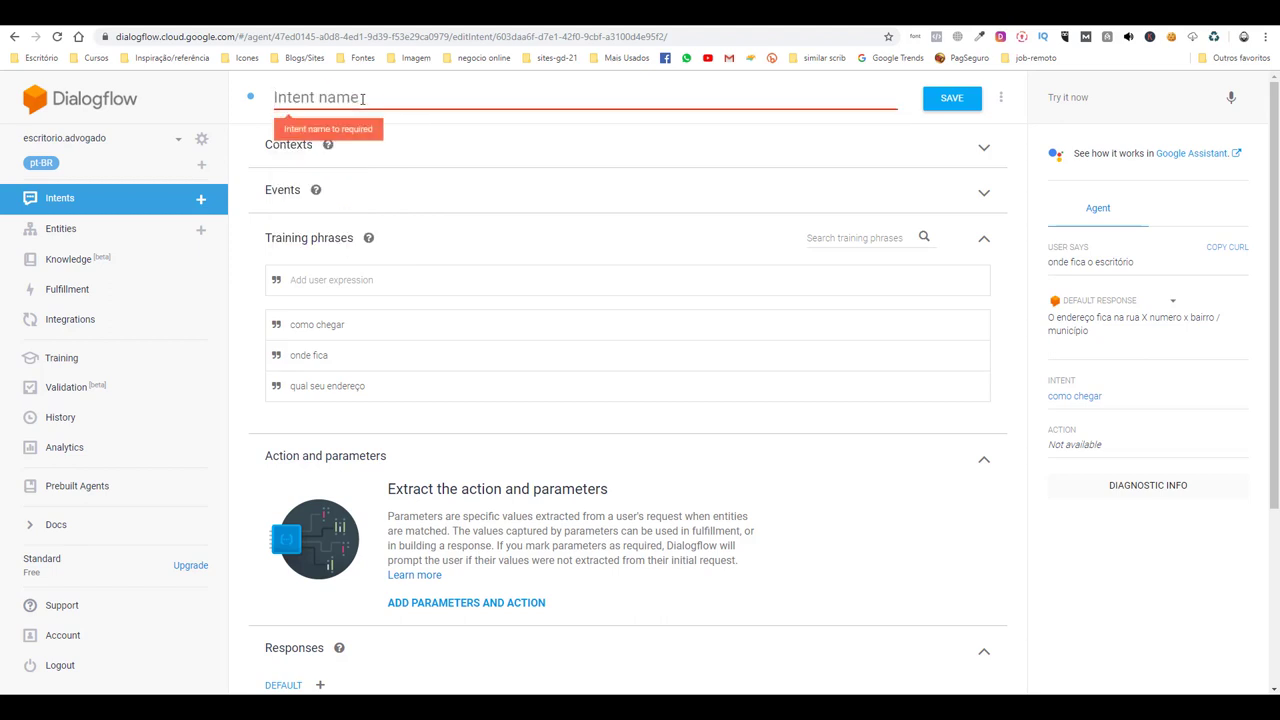
pyautogui.write('ende')
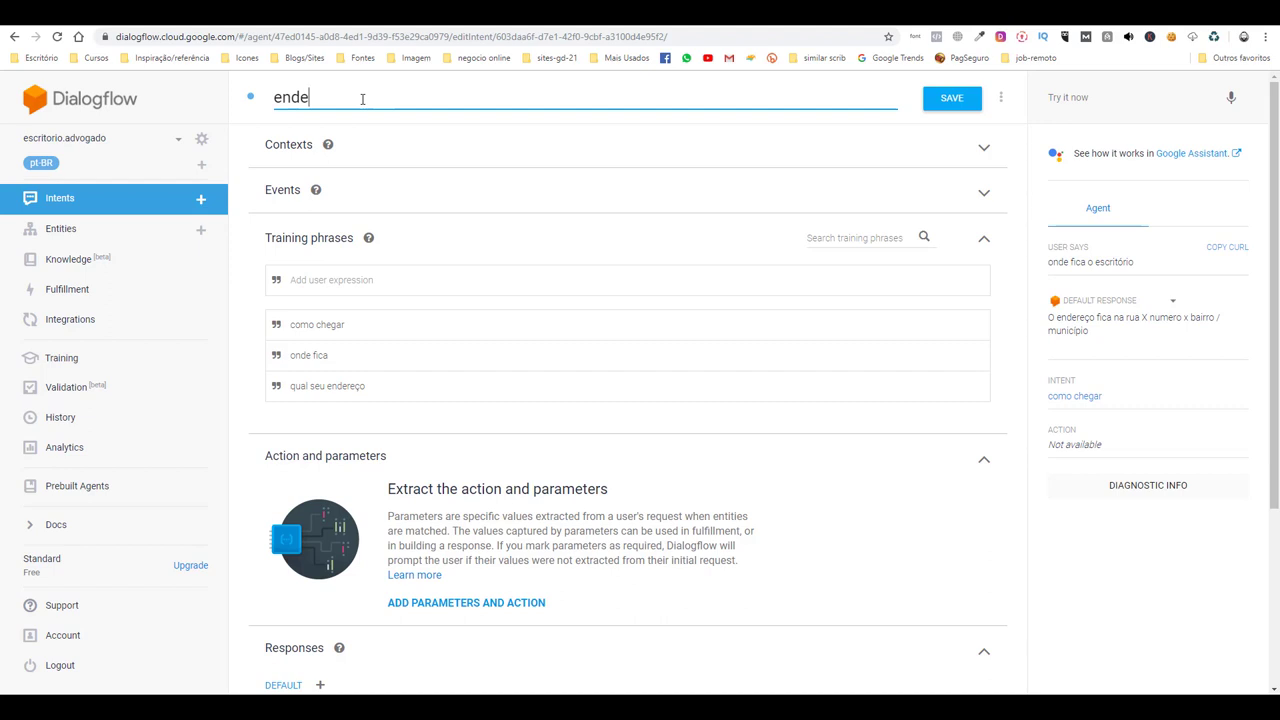
pyautogui.write('reco')
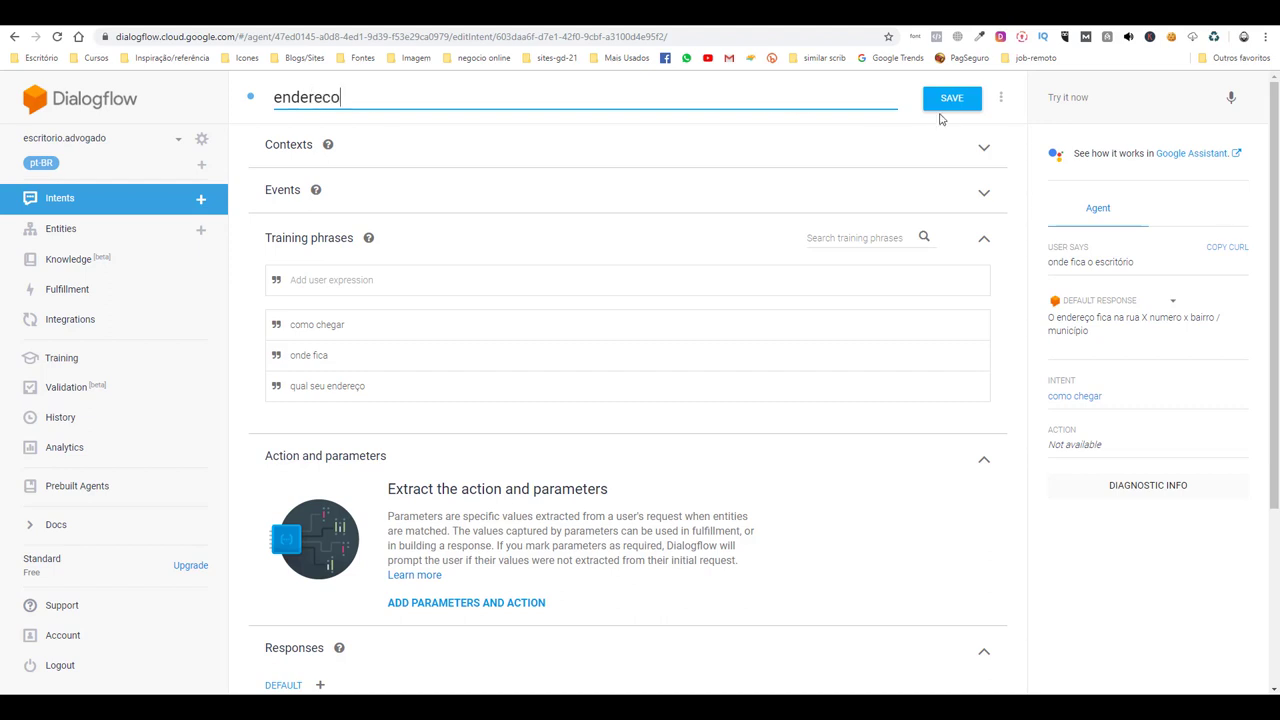
pyautogui.click(942, 107)
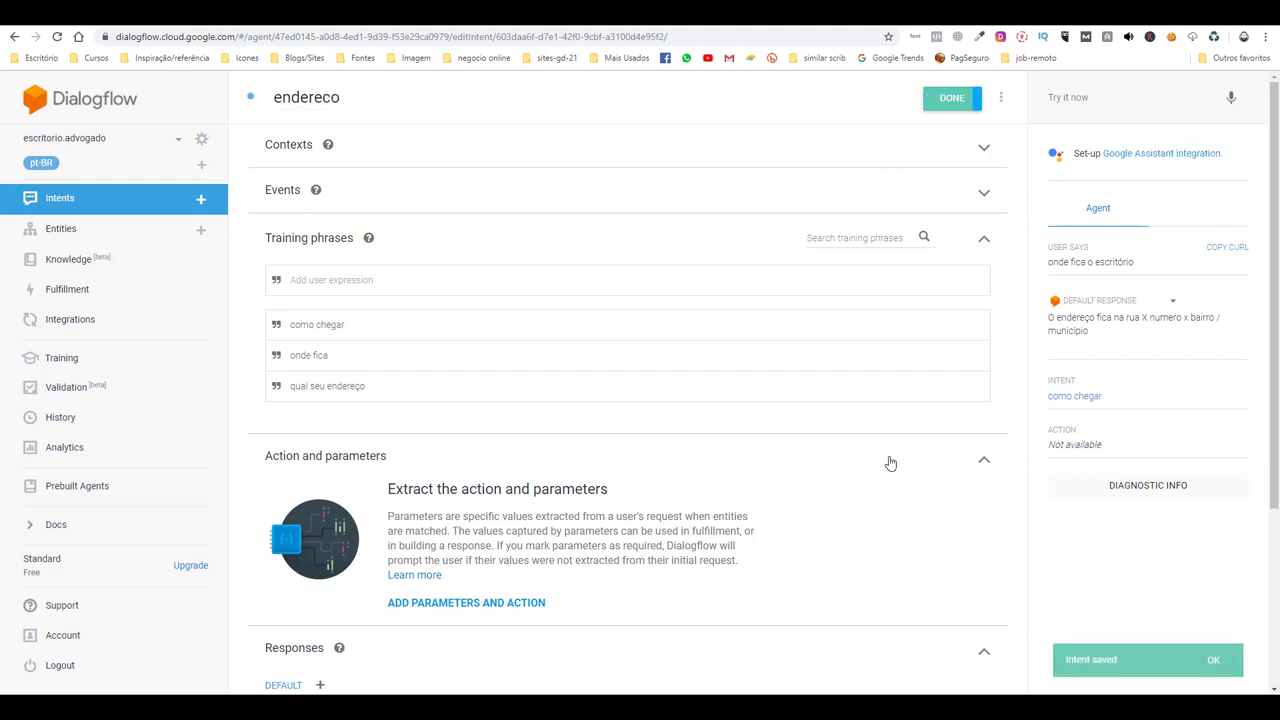
# Step: In a new intent, add the training phrases "qual seu endereço", "onde fica" and "como chegar"
pyautogui.click(200, 199)
pyautogui.scroll(-1, 414, 343)
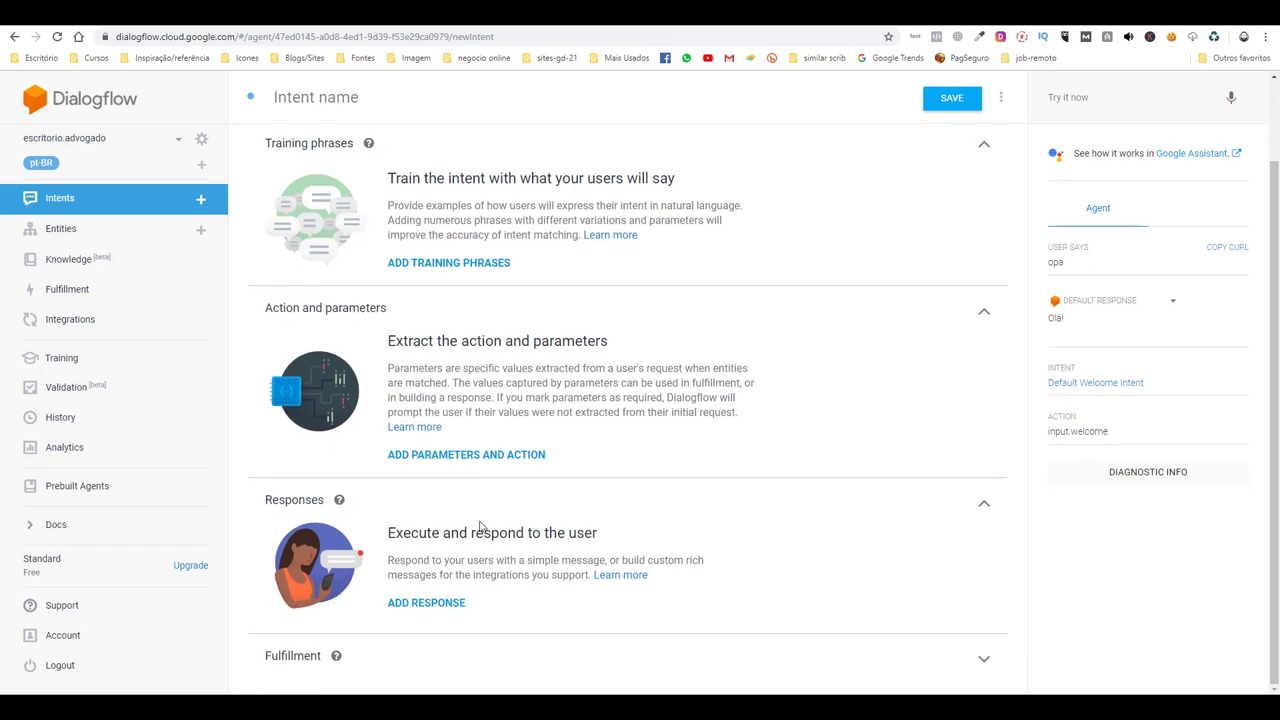
pyautogui.scroll(1, 437, 402)
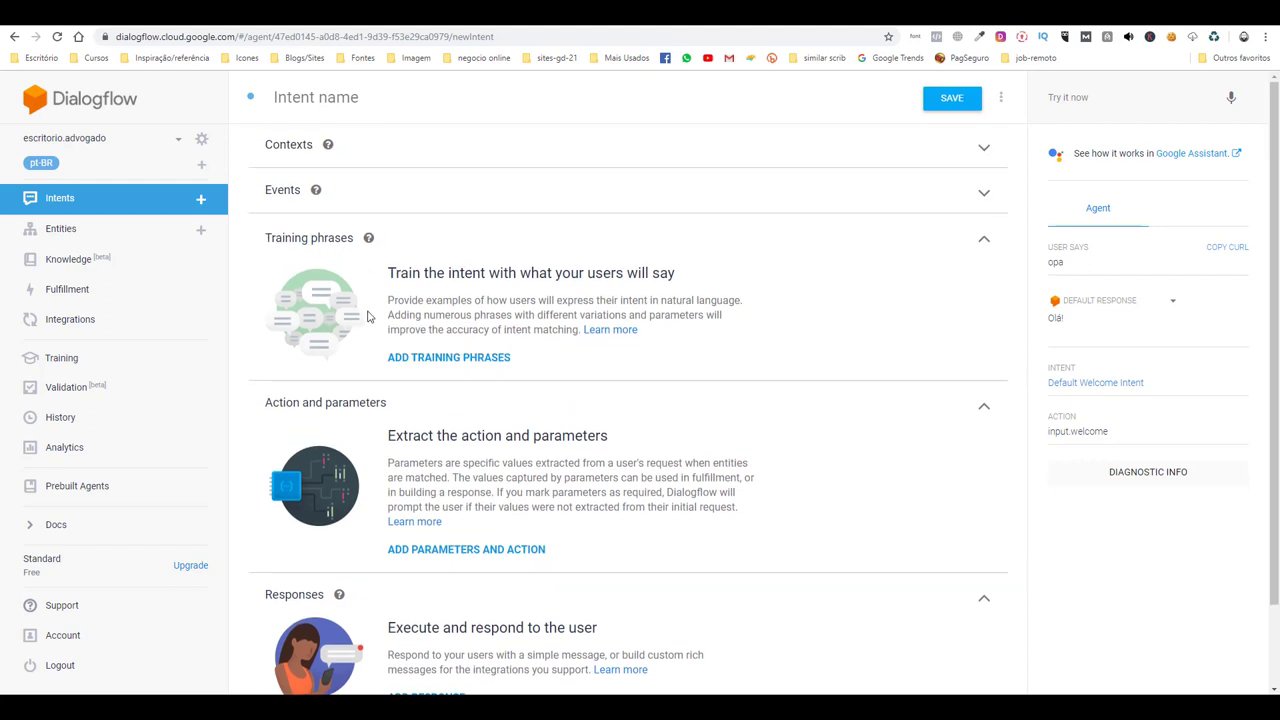
pyautogui.click(466, 359)
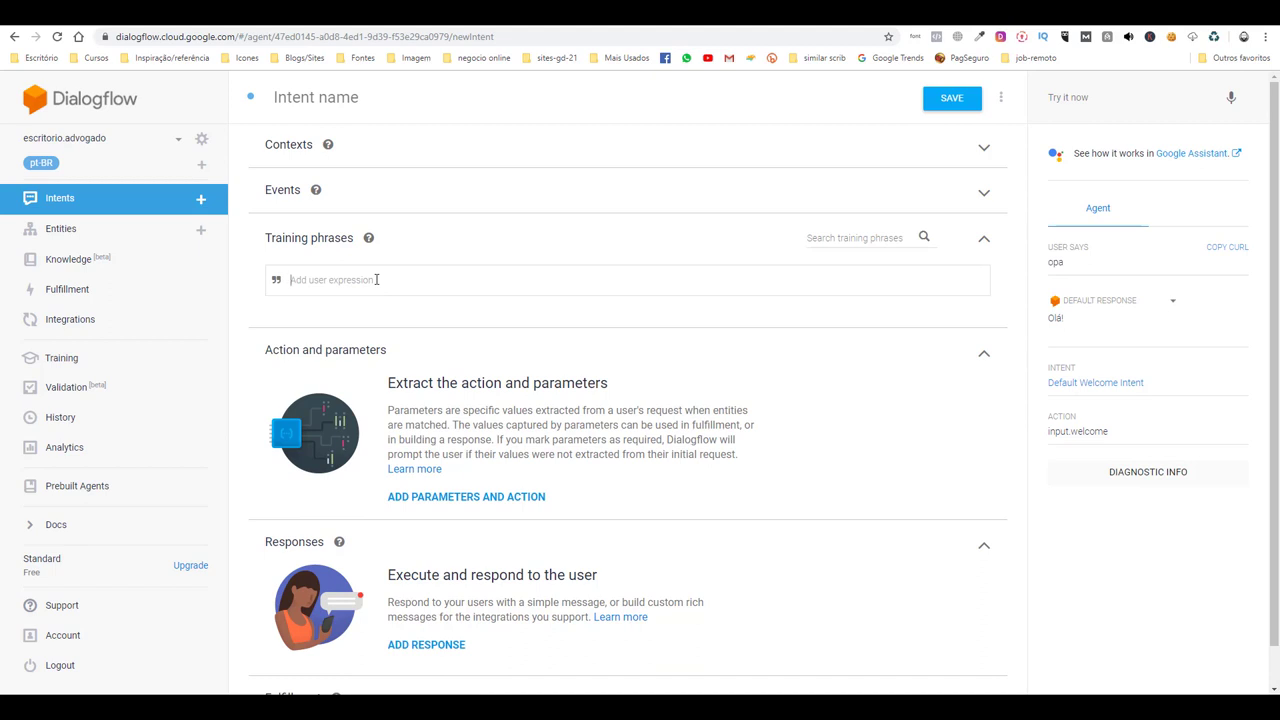
pyautogui.write('quai seu endereço')
pyautogui.press('Return')
pyautogui.write('onde fica')
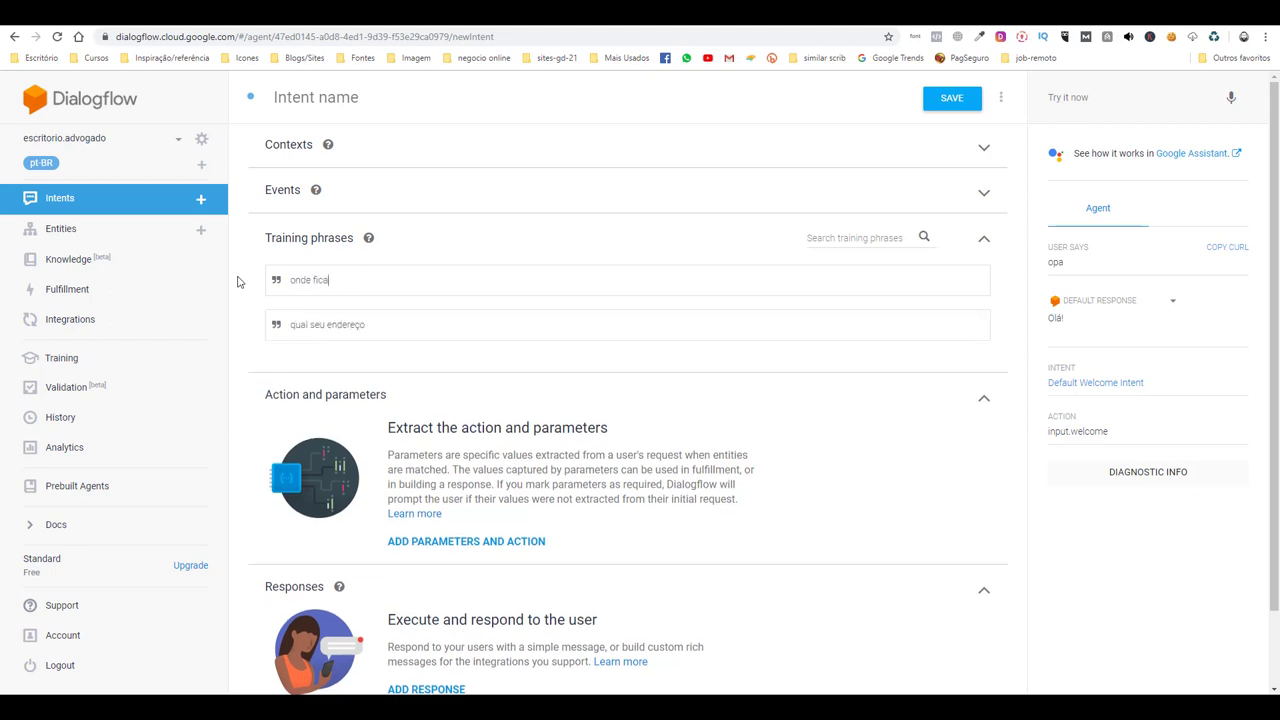
pyautogui.press('Return')
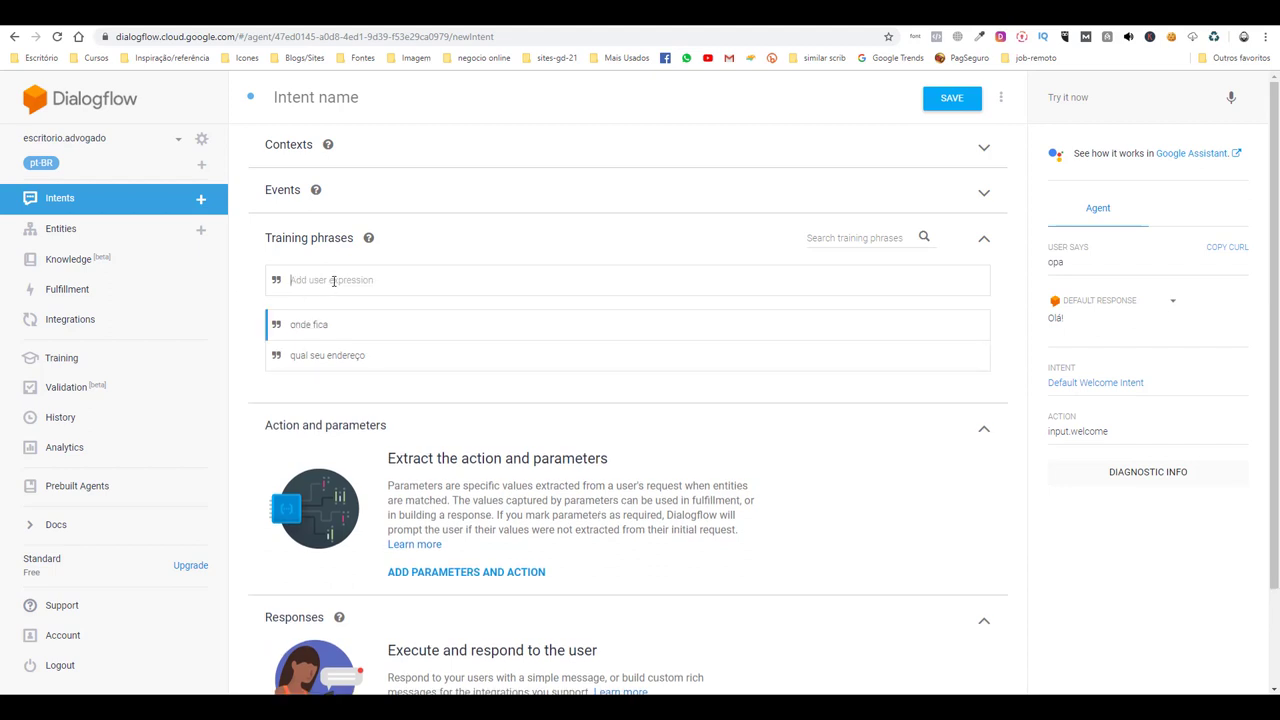
pyautogui.write('como chegar')
pyautogui.press('Return')
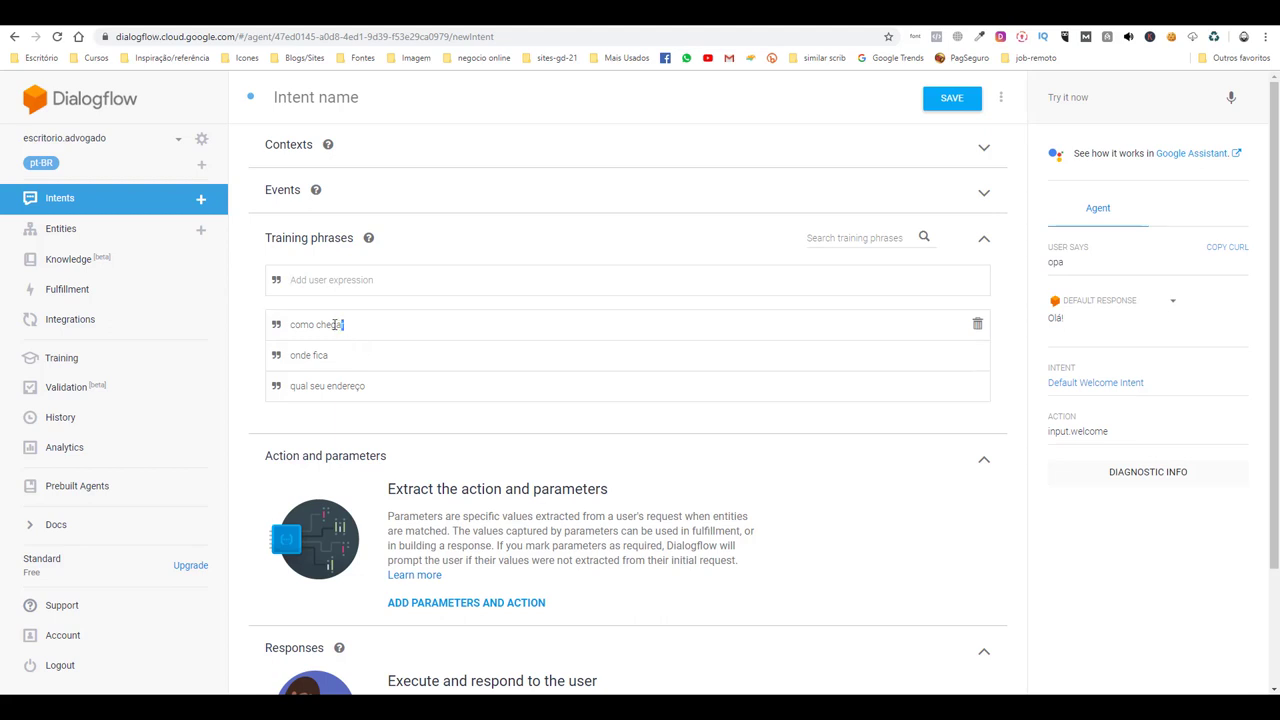
pyautogui.tripleClick(355, 327)
pyautogui.tripleClick(357, 355)
pyautogui.tripleClick(378, 388)
pyautogui.click(492, 378)
# Step: Give the new intent the text response "O endereço fica na rua X numero x bairro / município" and save the intent
pyautogui.scroll(-2, 381, 392)
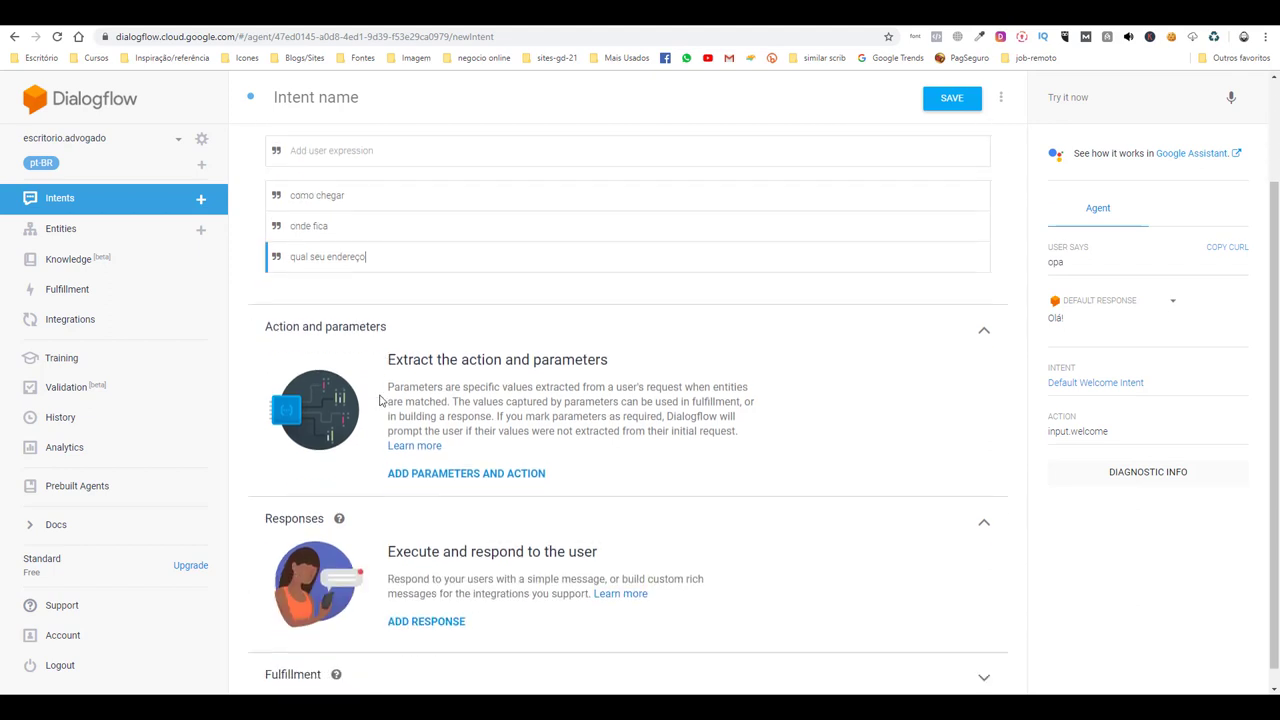
pyautogui.scroll(1, 385, 400)
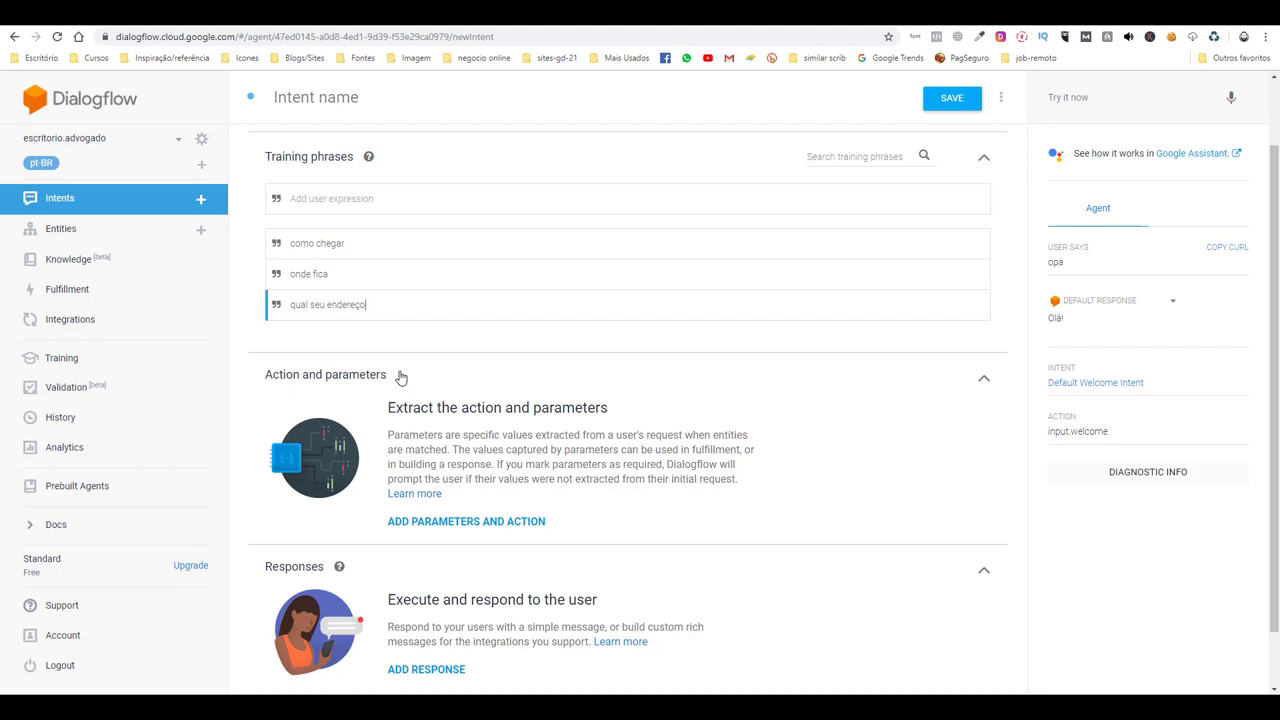
pyautogui.scroll(-1, 402, 378)
pyautogui.click(440, 604)
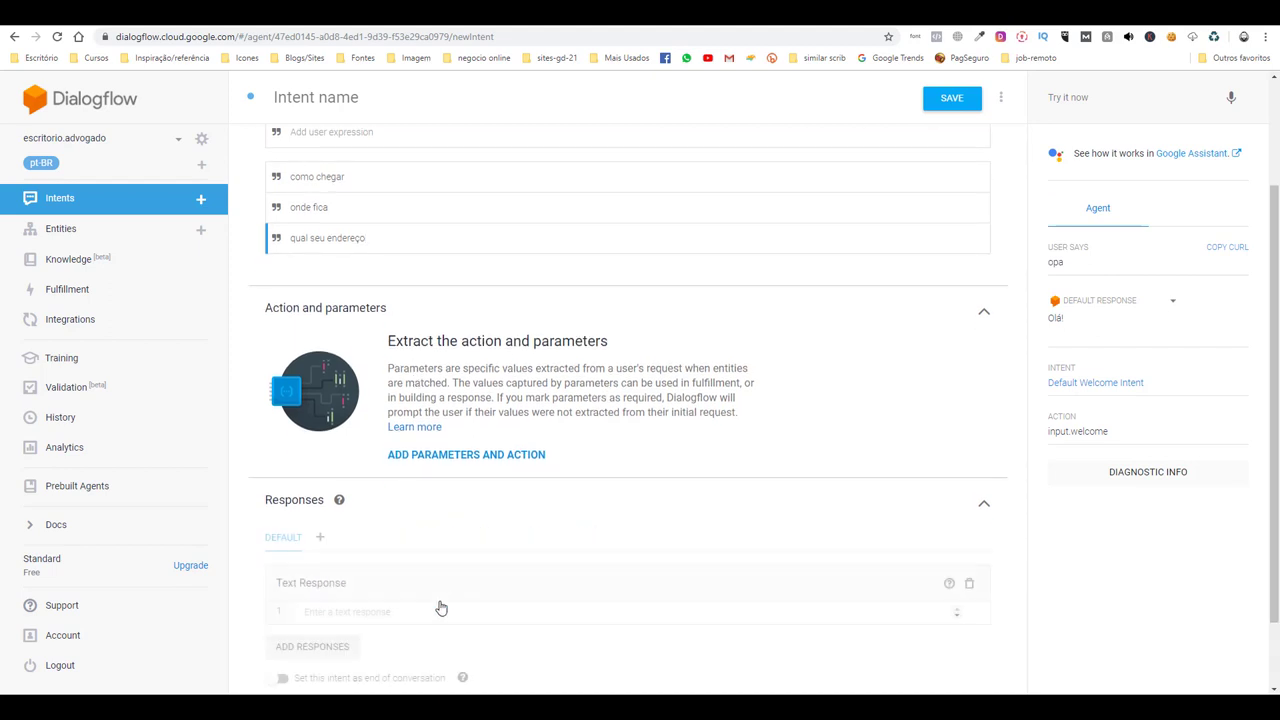
pyautogui.scroll(-1, 440, 607)
pyautogui.click(393, 525)
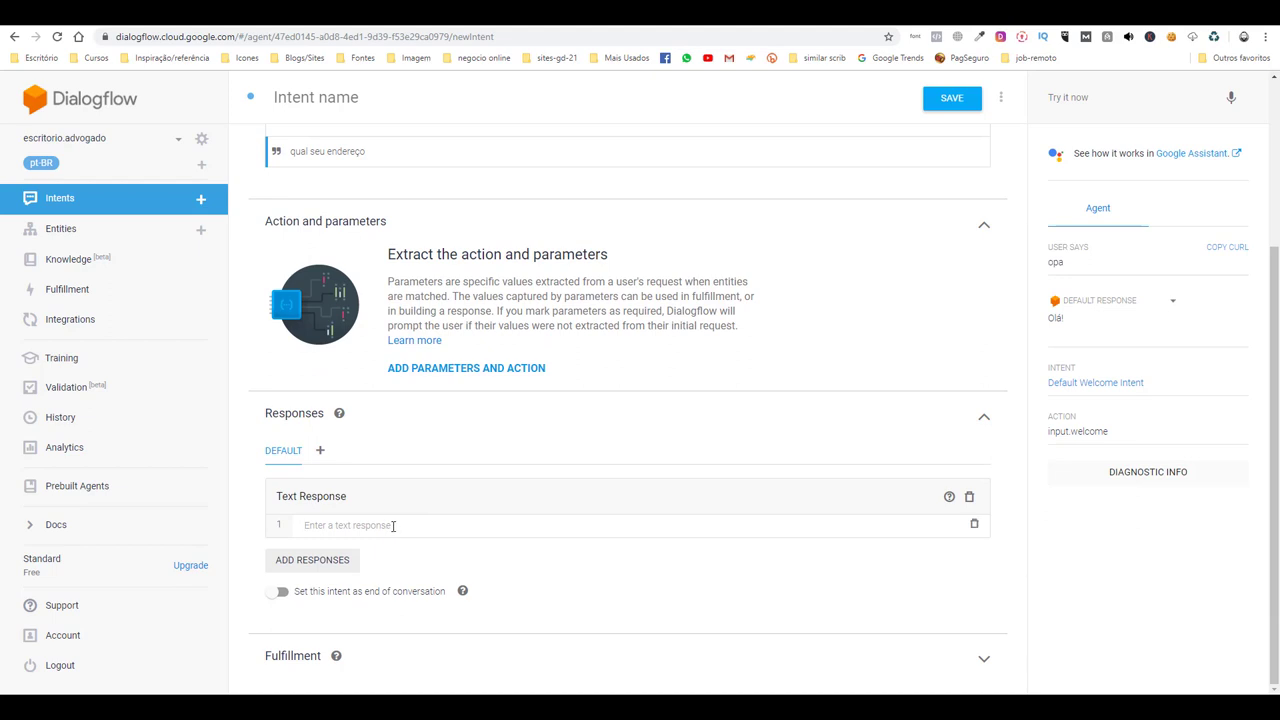
pyautogui.write('O')
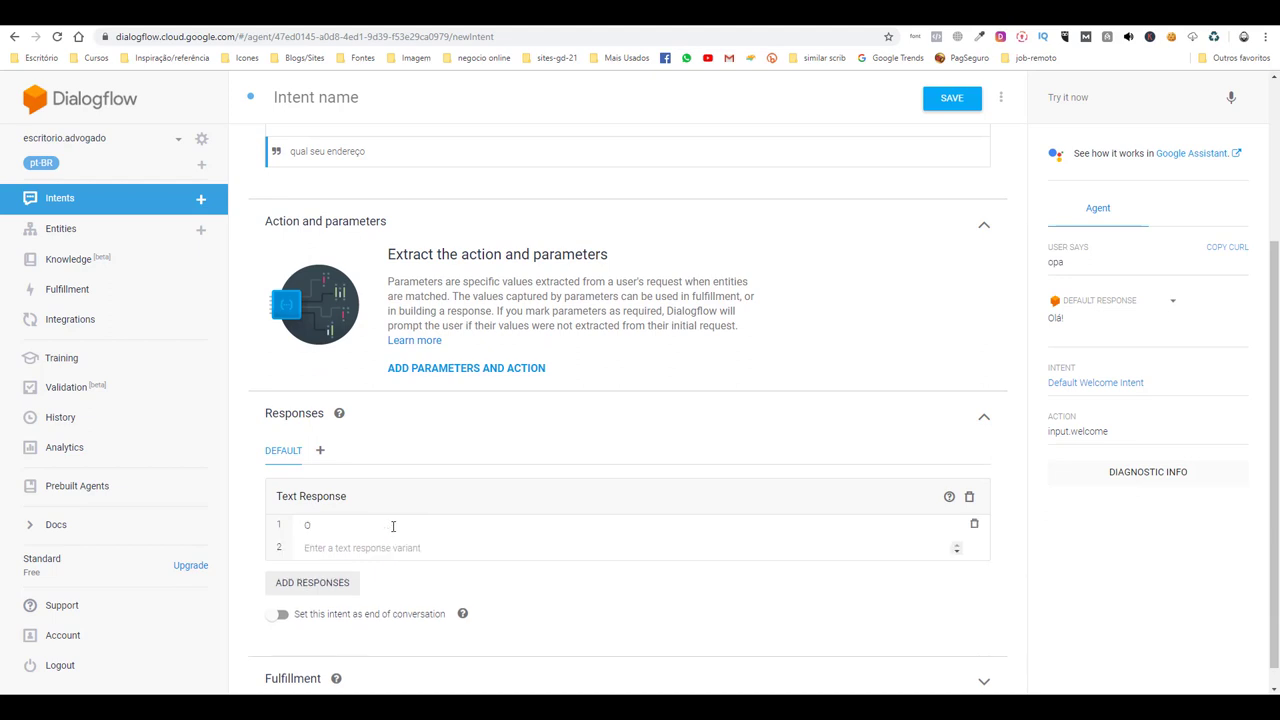
pyautogui.write(' endereço fica na rua X numero x bairro')
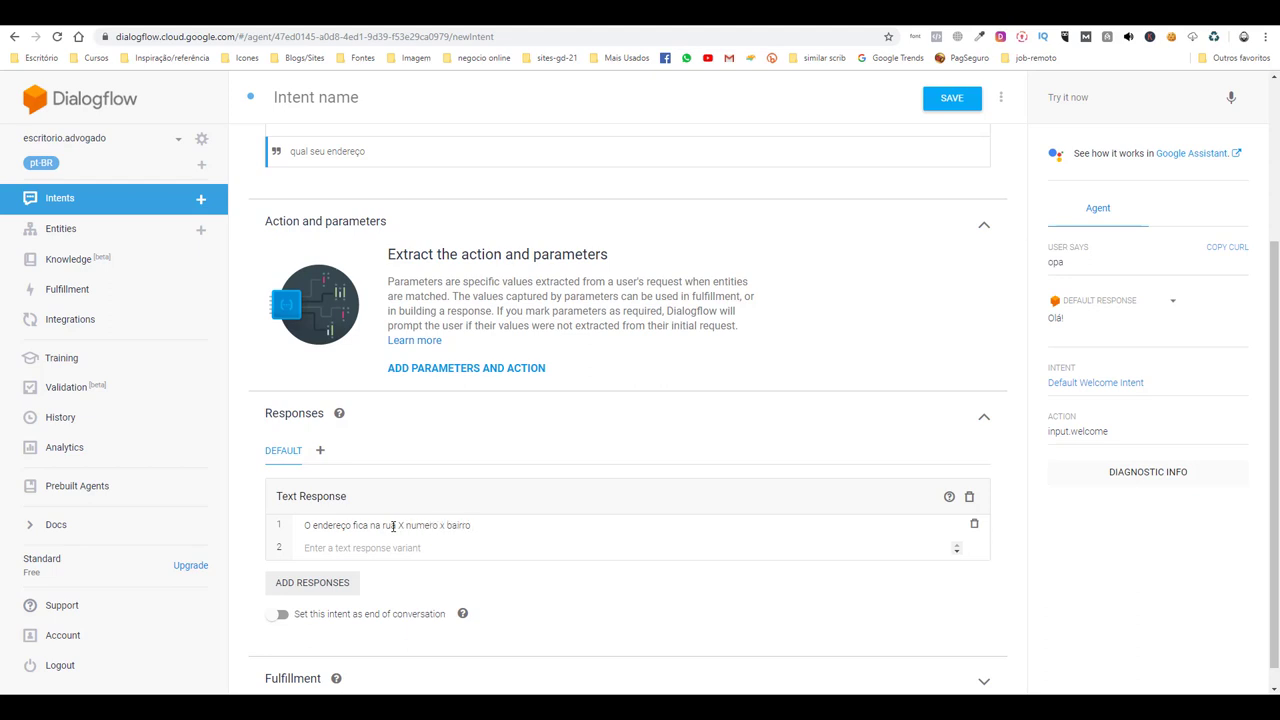
pyautogui.write(' / municipio')
pyautogui.press('BackSpace')
pyautogui.press('BackSpace')
pyautogui.press('BackSpace')
pyautogui.press('BackSpace')
pyautogui.write('ipio')
pyautogui.scroll(3, 440, 528)
pyautogui.click(962, 104)
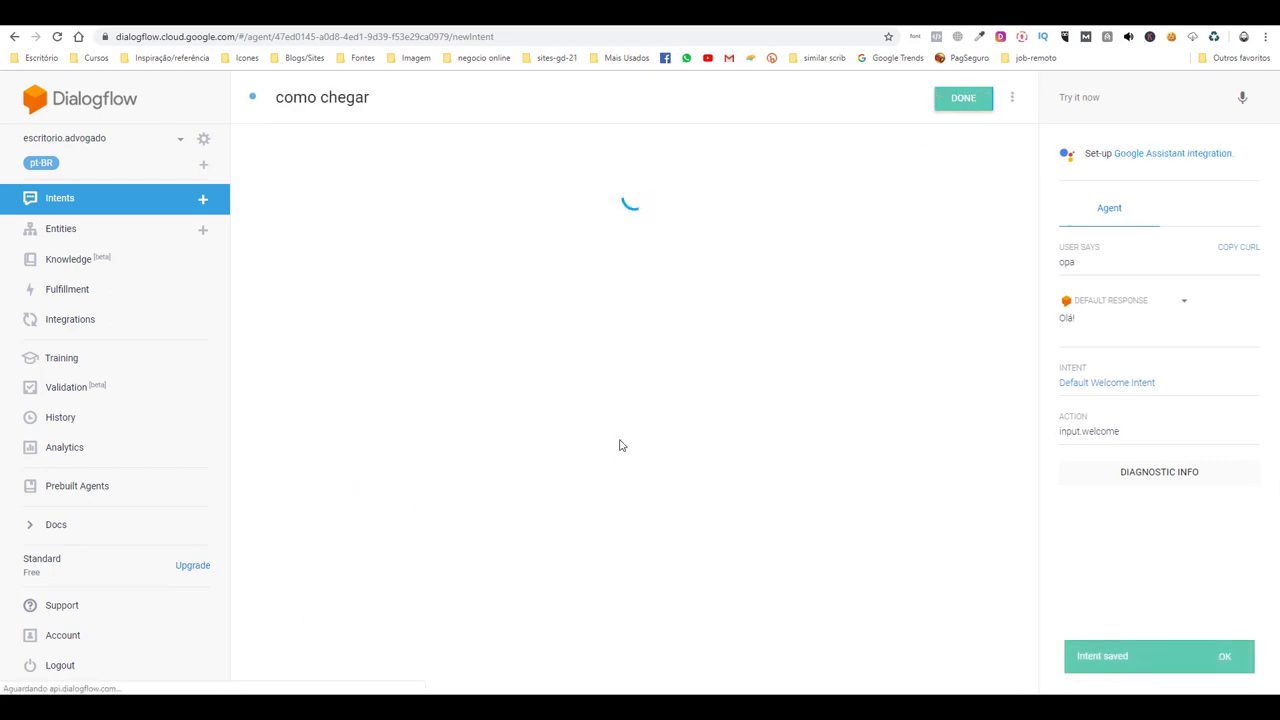
# Step: Test the agent with "como chegar" and "onde fica o escritório" and compare the second query with the training phrase "onde fica"
pyautogui.click(1080, 97)
pyautogui.write('como c')
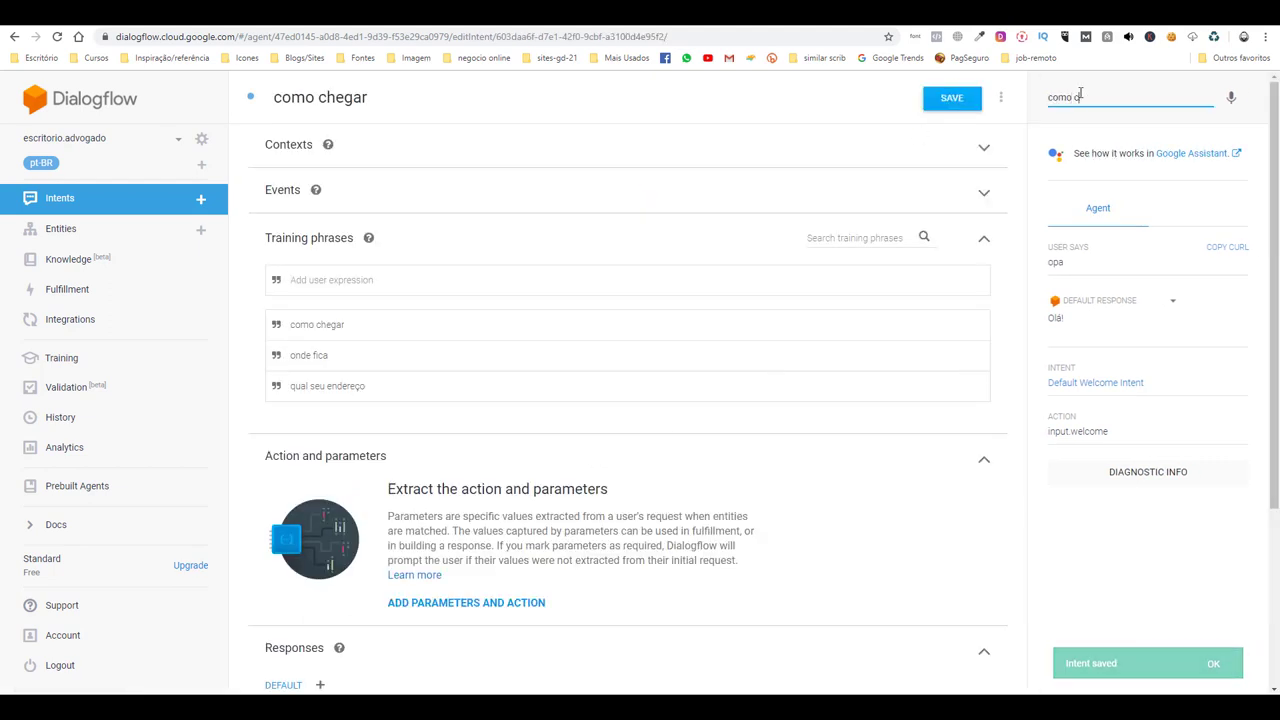
pyautogui.write('hegar')
pyautogui.press('Return')
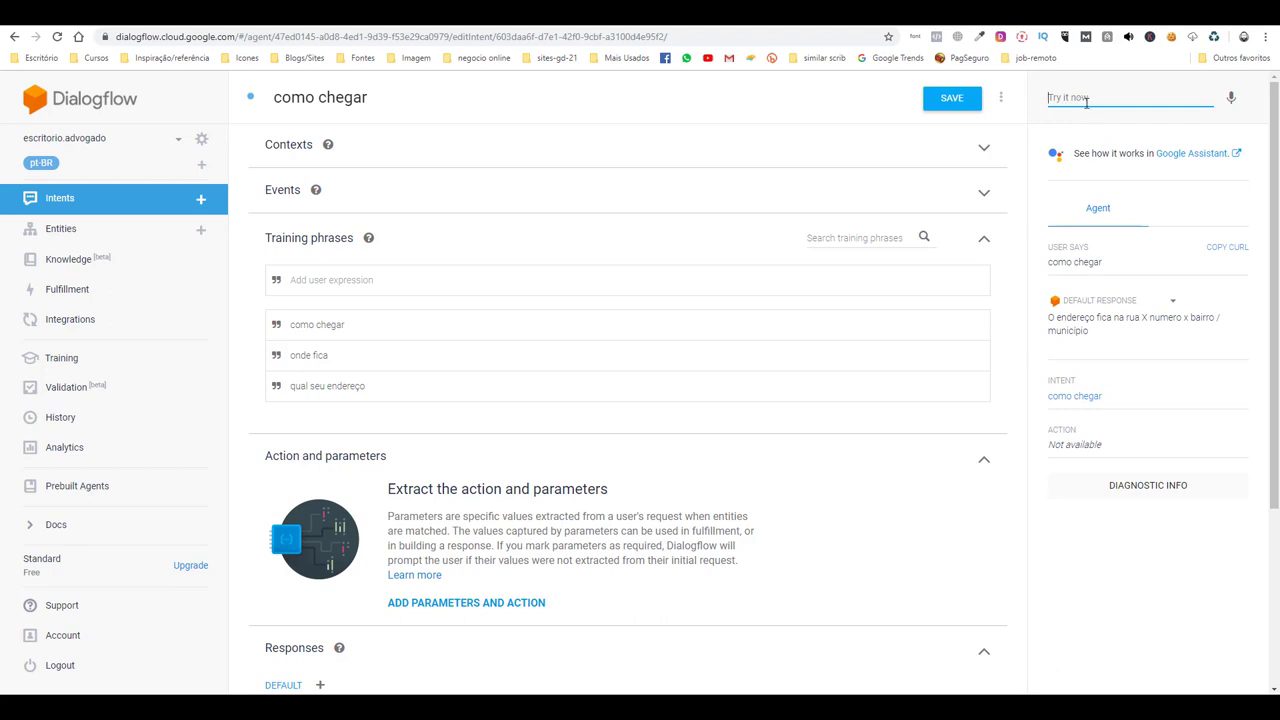
pyautogui.write('onde fica o escritório')
pyautogui.press('Return')
pyautogui.moveTo(374, 390); pyautogui.dragTo(291, 366)
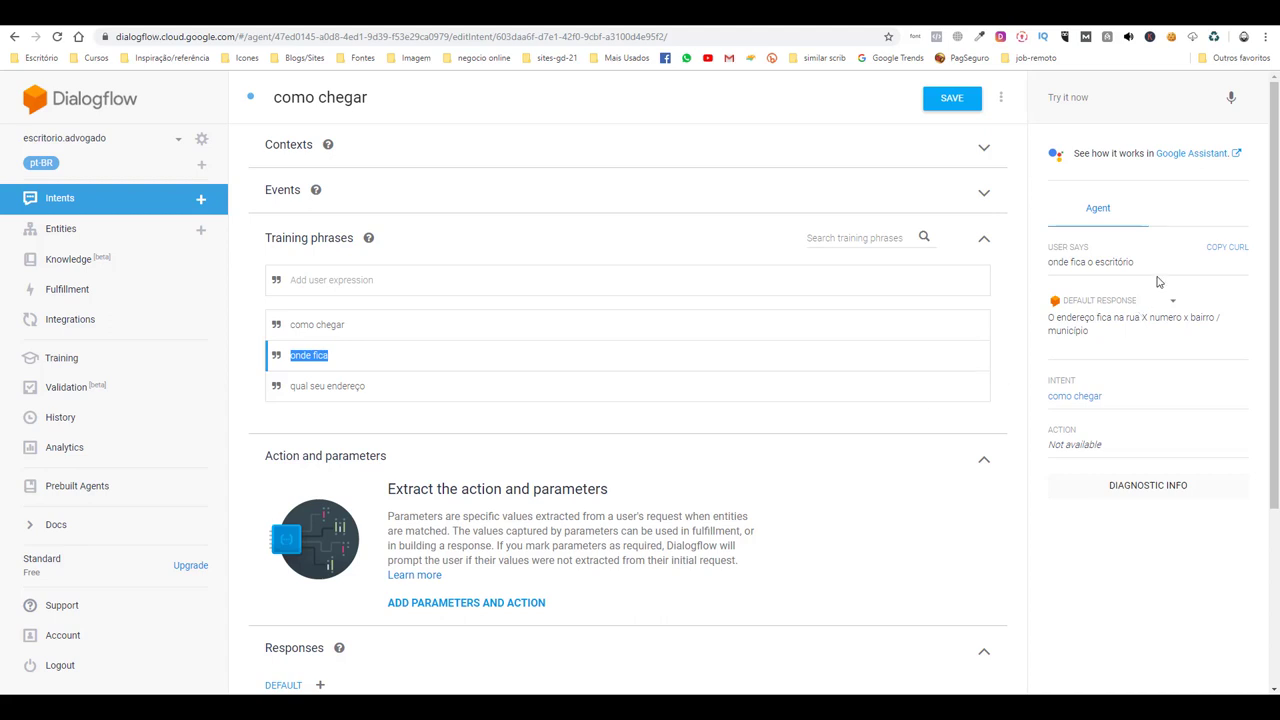
pyautogui.moveTo(374, 387)
pyautogui.mouseDown()
pyautogui.moveTo(318, 386)
pyautogui.moveTo(291, 356)
pyautogui.mouseUp()
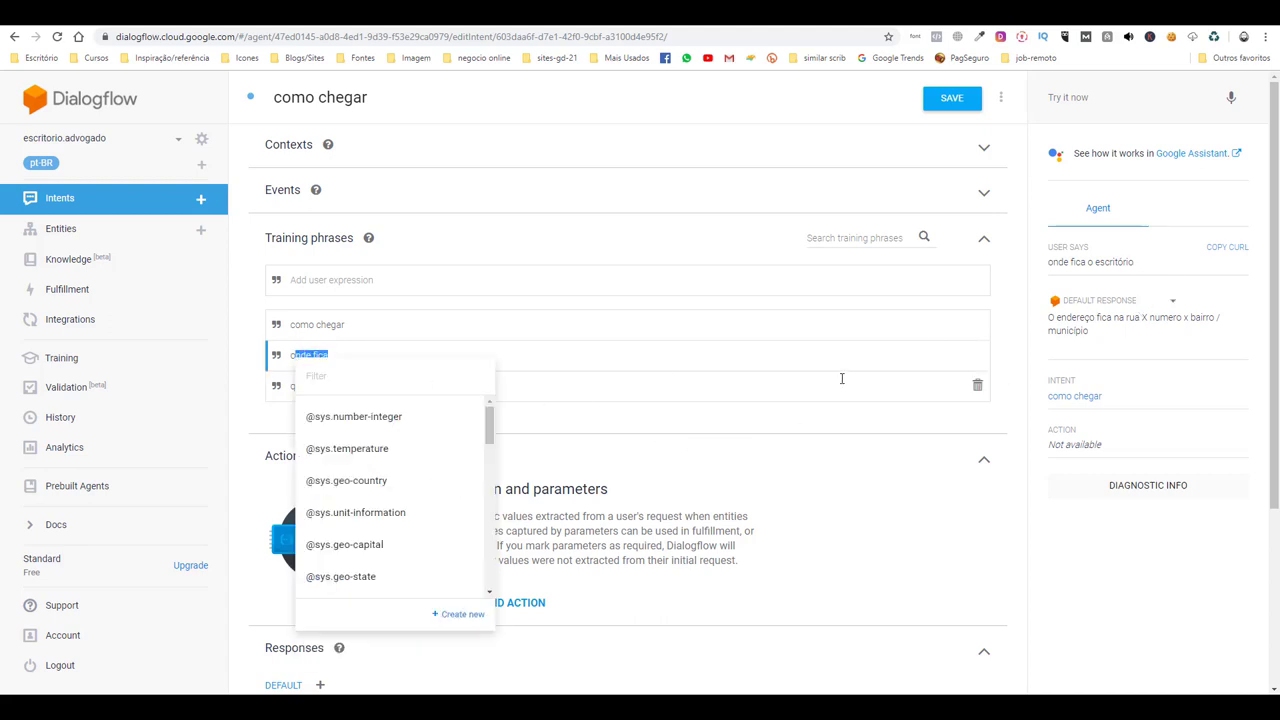
pyautogui.click(587, 414)
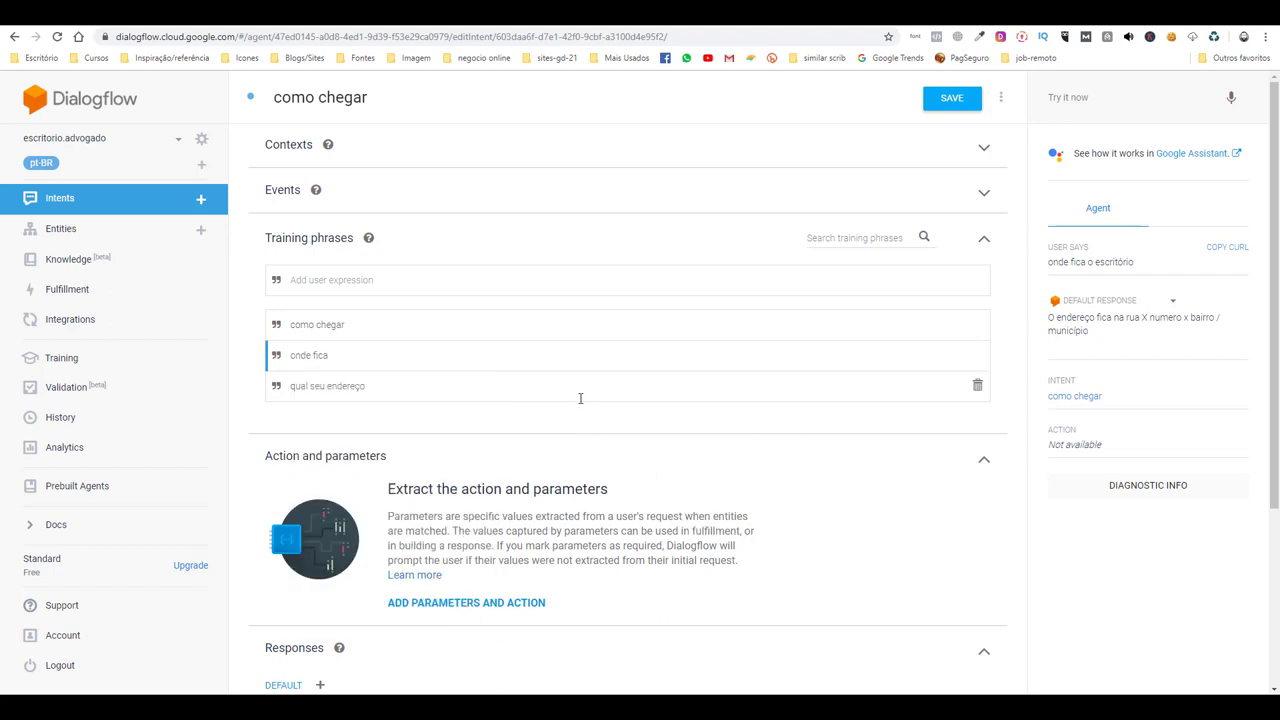
# Step: Save the address intent and return to the list of intents
pyautogui.hotkey('ctrl', 's')
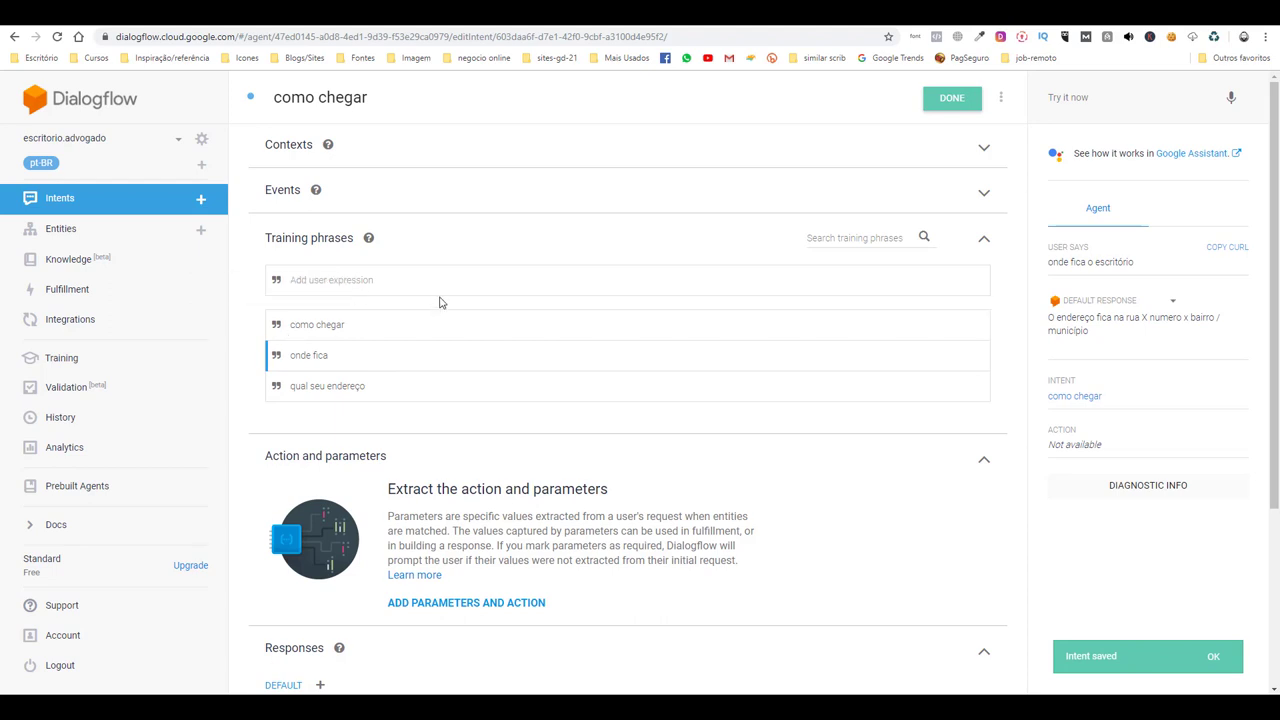
pyautogui.click(122, 197)
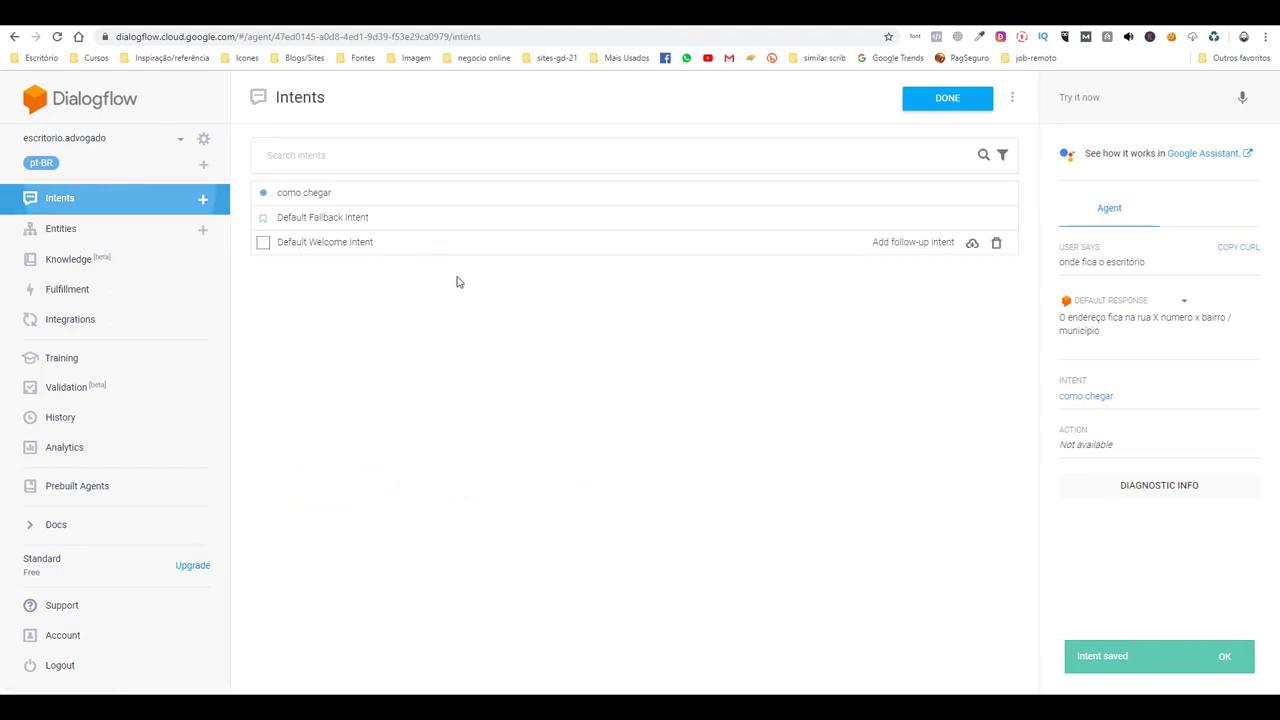